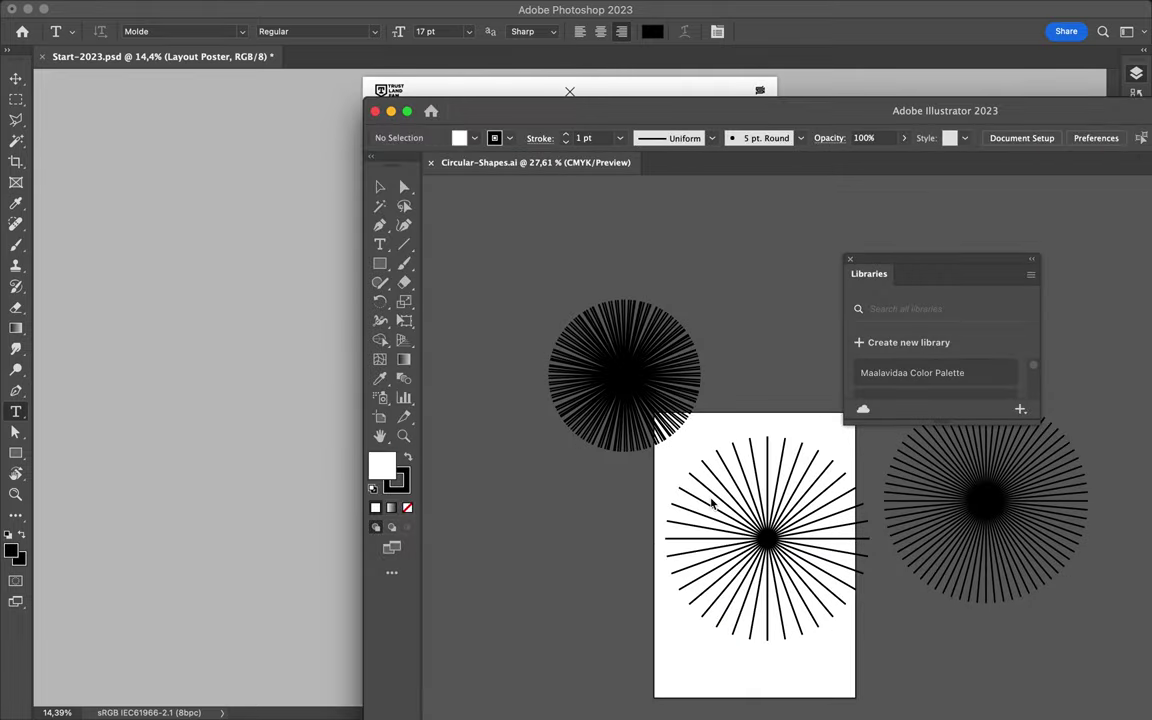
Step: Expand the left starburst into shapes, with the Illustrator window maximised
{"action": "left_click", "coordinate": [578, 571]}
{"action": "left_click", "coordinate": [221, 9]}
{"action": "left_click", "coordinate": [622, 461]}
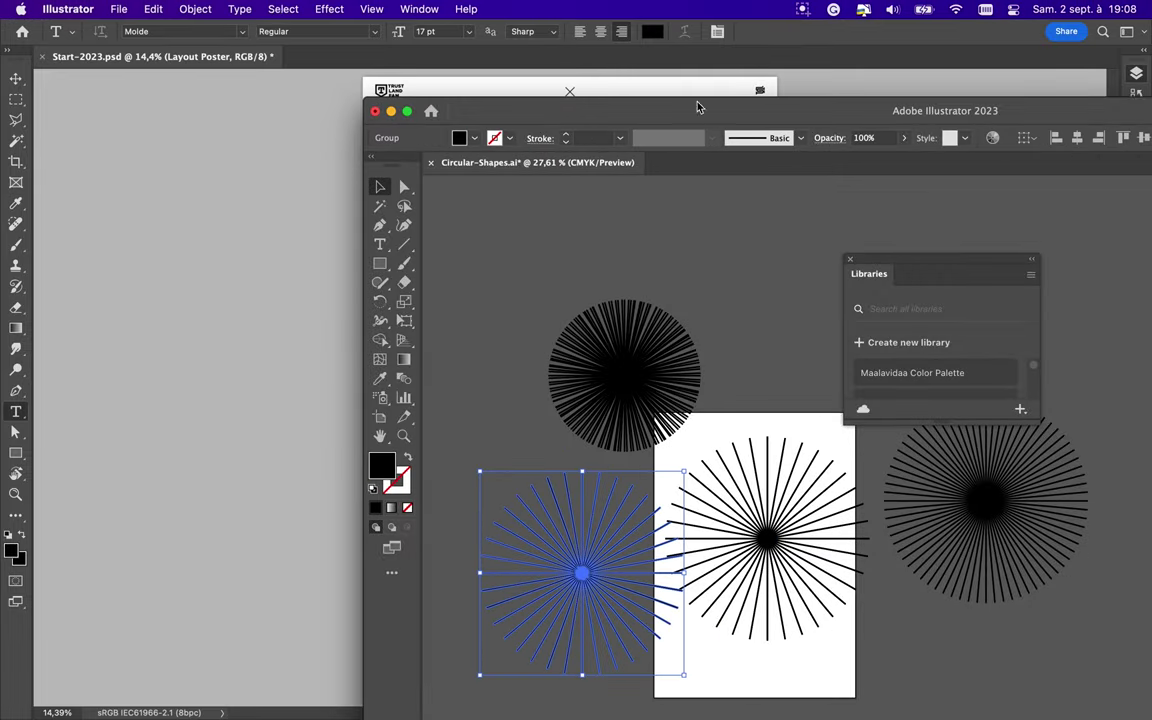
{"action": "double_click", "coordinate": [687, 93]}
{"action": "left_click", "coordinate": [1137, 316]}
{"action": "left_click", "coordinate": [1137, 283]}
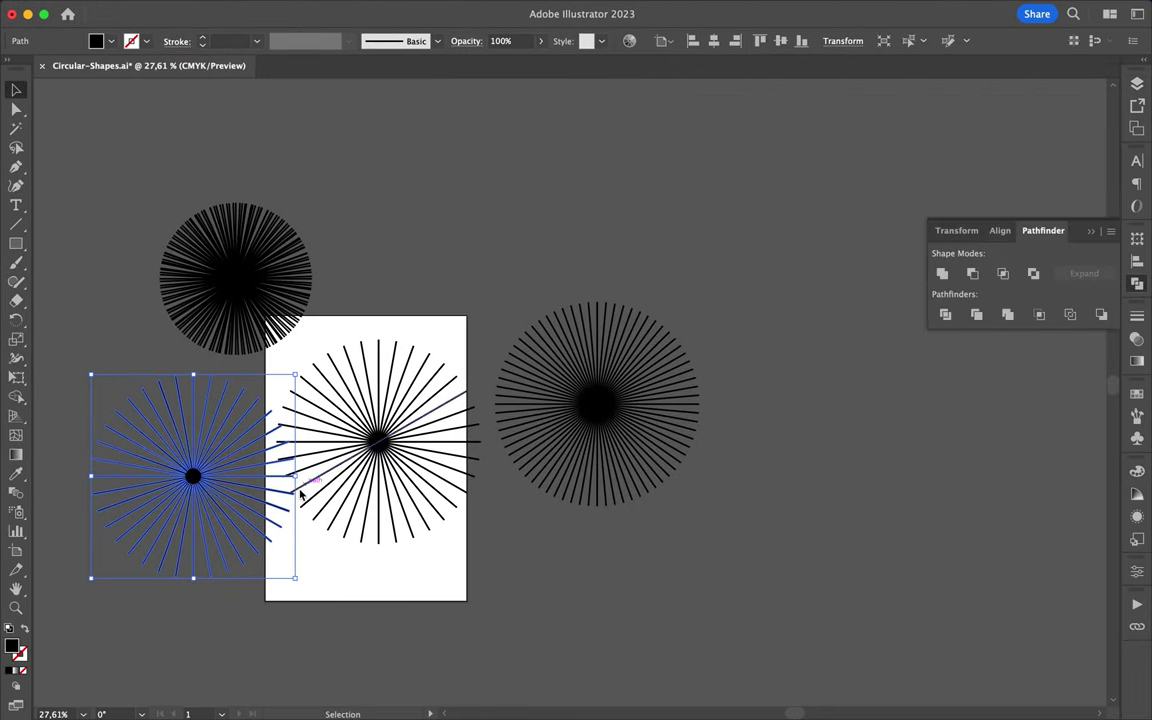
{"action": "scroll", "coordinate": [805, 316], "scroll_direction": "up", "scroll_amount": 5}
Step: Apply a 3D Extrude effect to the starburst, rotate it to a custom angle, and toggle Bevel
{"action": "left_click", "coordinate": [329, 9]}
{"action": "mouse_move", "coordinate": [365, 121]}
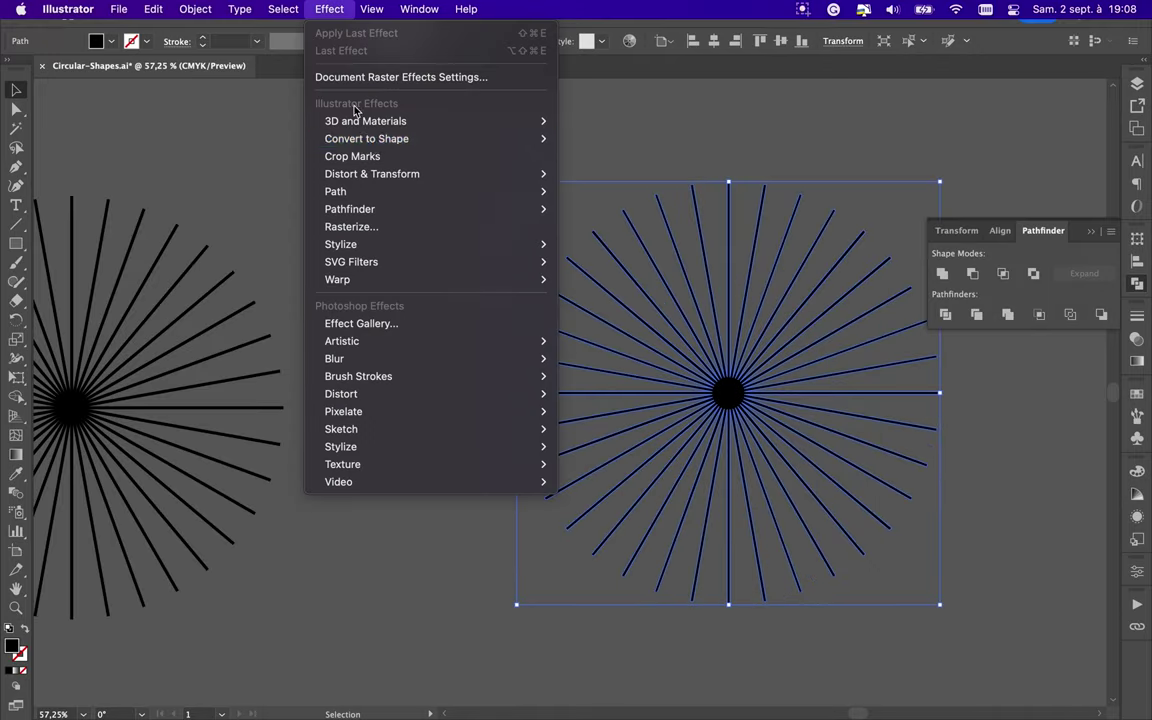
{"action": "left_click", "coordinate": [625, 124]}
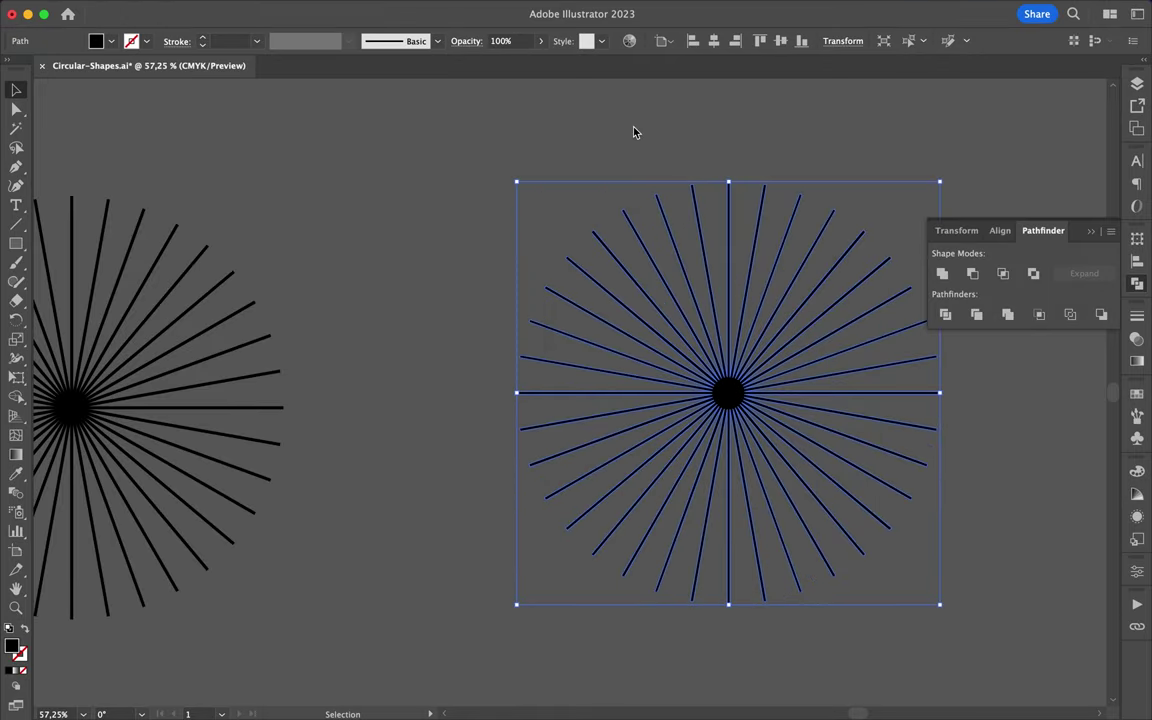
{"action": "scroll", "coordinate": [560, 285], "scroll_direction": "up", "scroll_amount": 3}
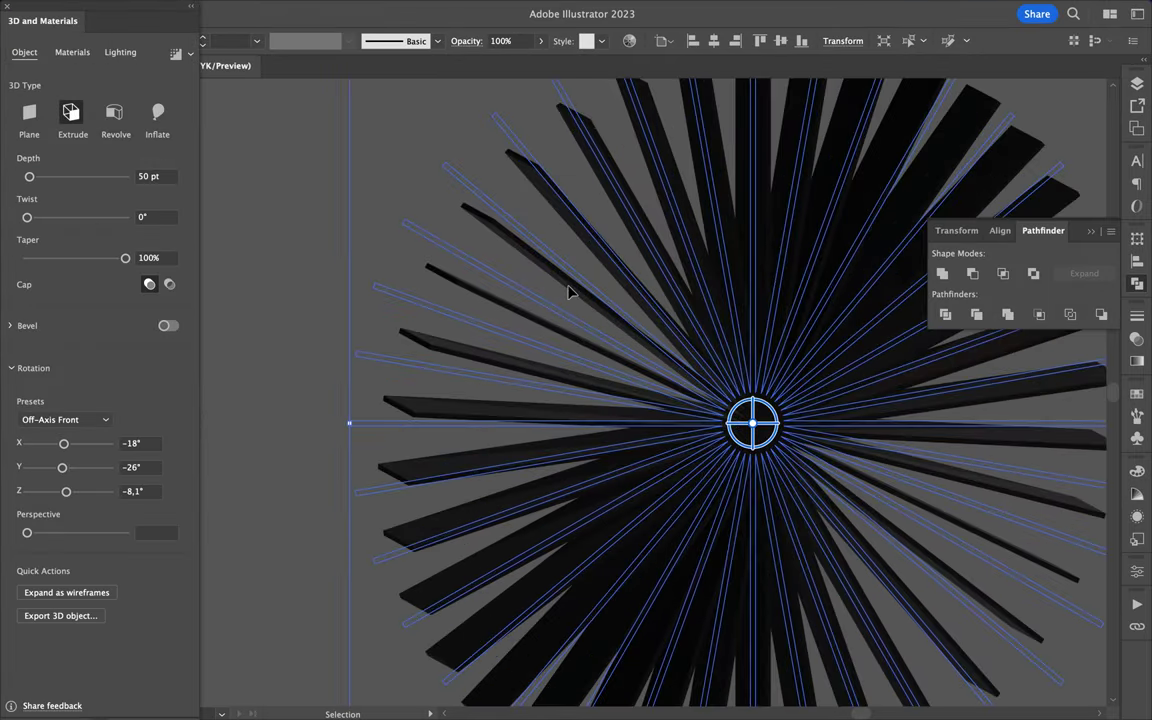
{"action": "key", "text": "ctrl+0"}
{"action": "left_click_drag", "start_coordinate": [62, 467], "coordinate": [36, 471]}
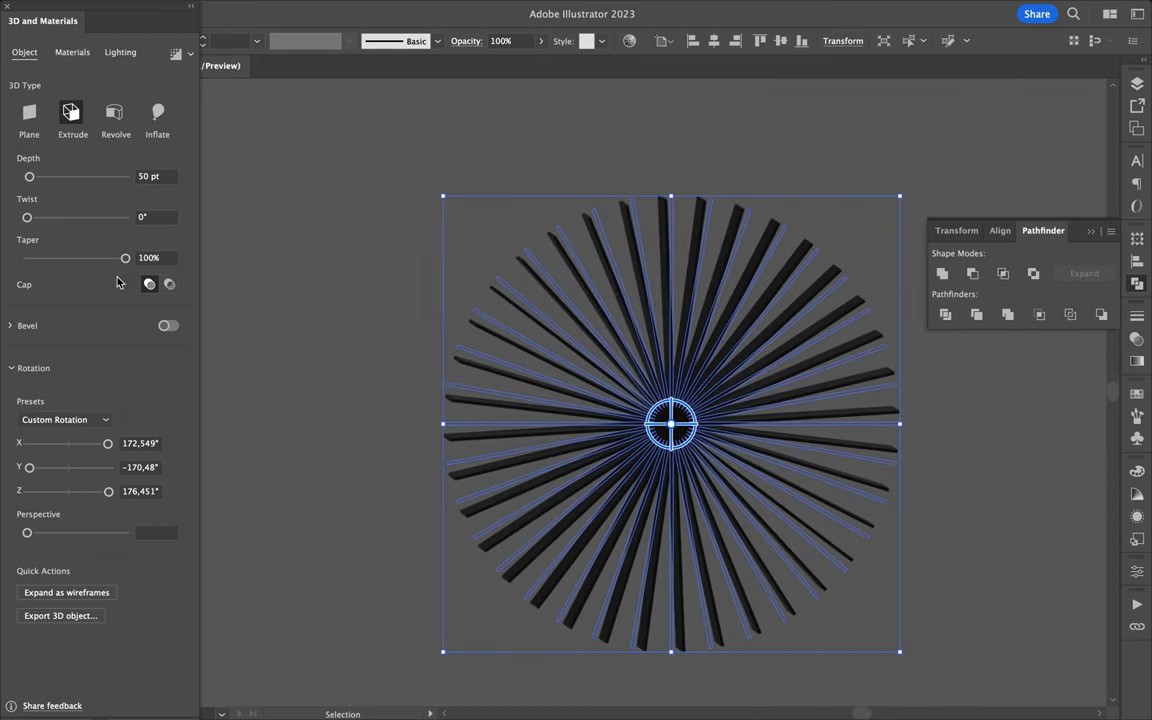
{"action": "left_click", "coordinate": [167, 326]}
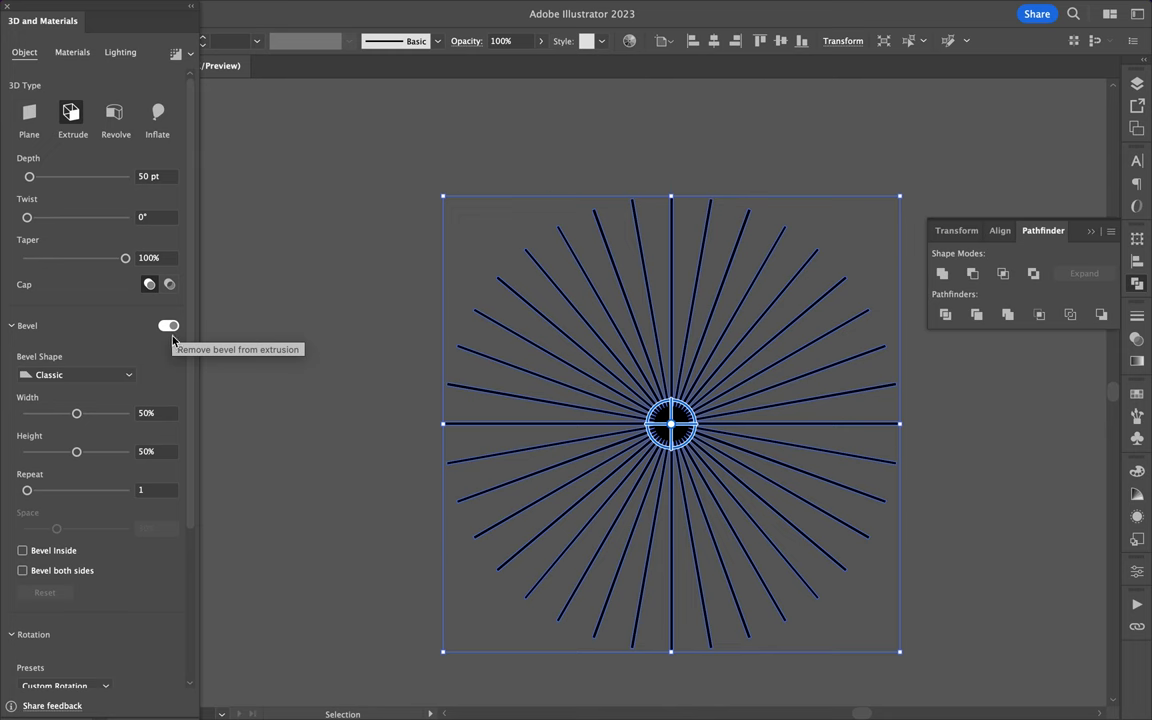
Step: Set the starburst's 3D material back to the Default base material
{"action": "left_click", "coordinate": [72, 52]}
{"action": "left_click", "coordinate": [141, 271]}
{"action": "left_click", "coordinate": [37, 168]}
Step: Move the 3D light to shine from the top centre, stopping the slow render
{"action": "left_click", "coordinate": [120, 52]}
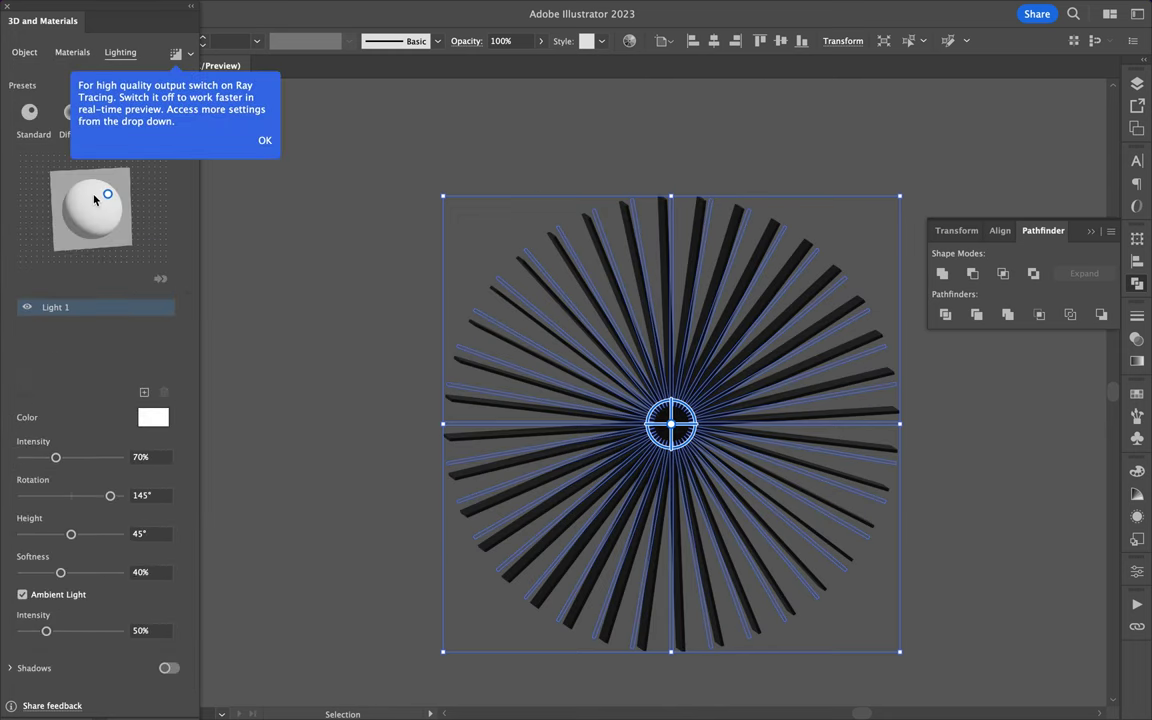
{"action": "left_click", "coordinate": [265, 141]}
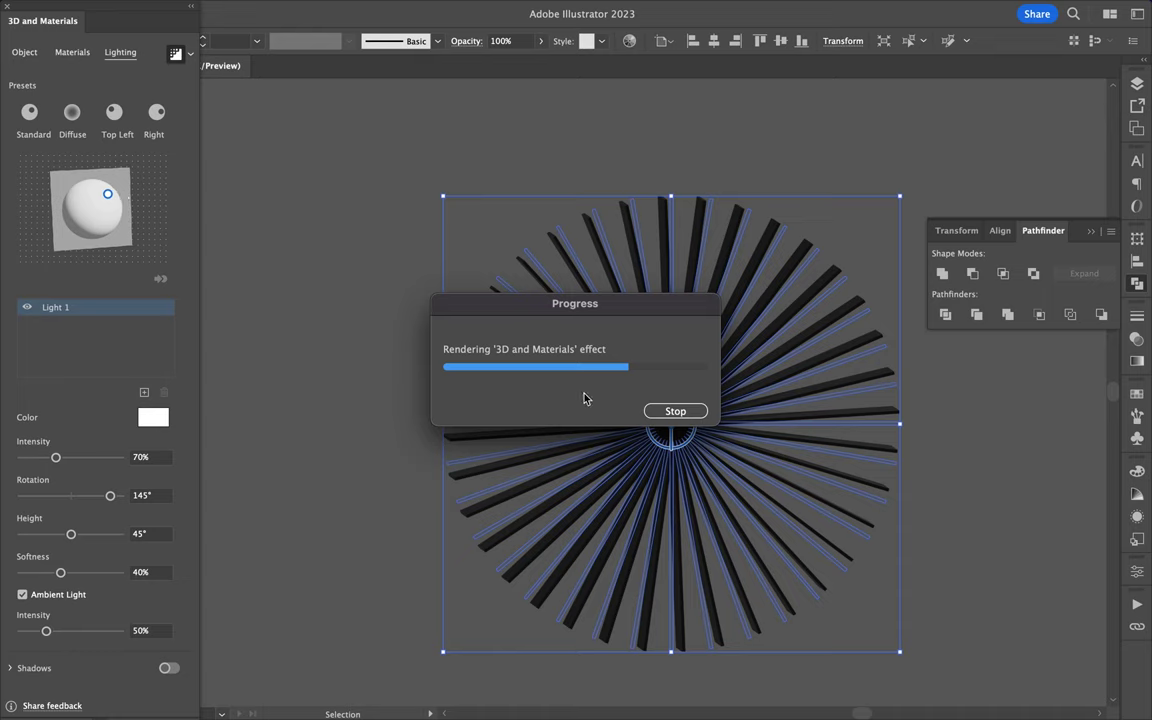
{"action": "left_click", "coordinate": [675, 411]}
{"action": "left_click_drag", "start_coordinate": [99, 200], "coordinate": [85, 216]}
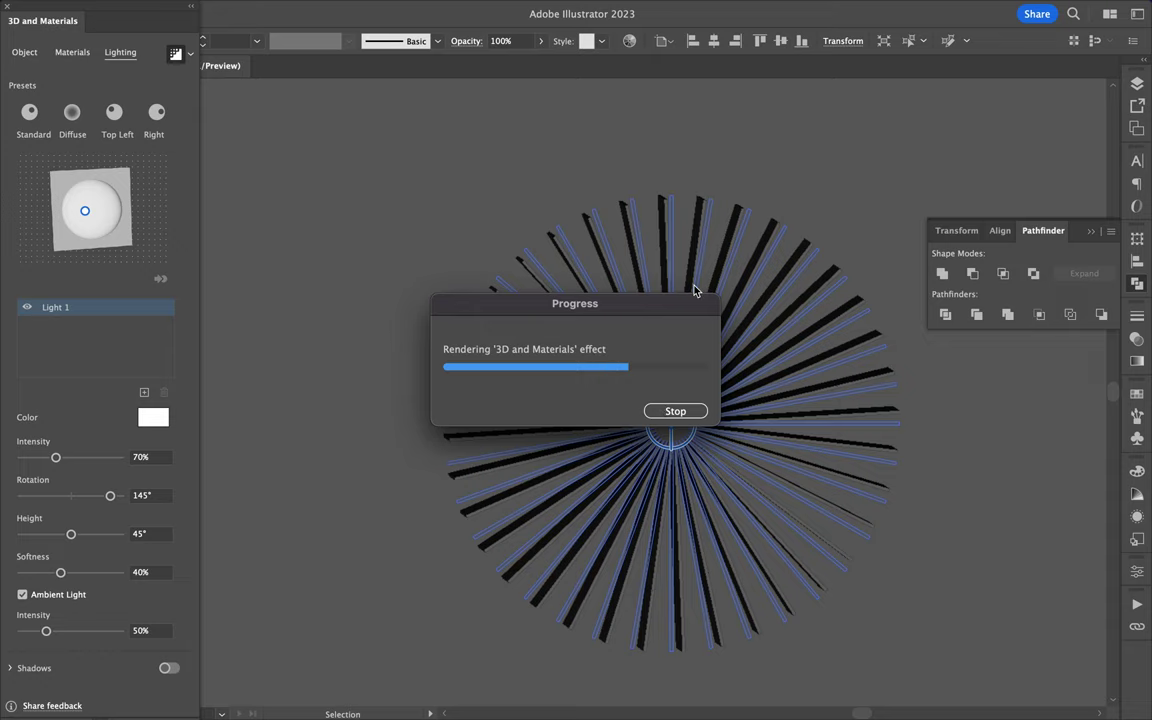
{"action": "left_click", "coordinate": [489, 692]}
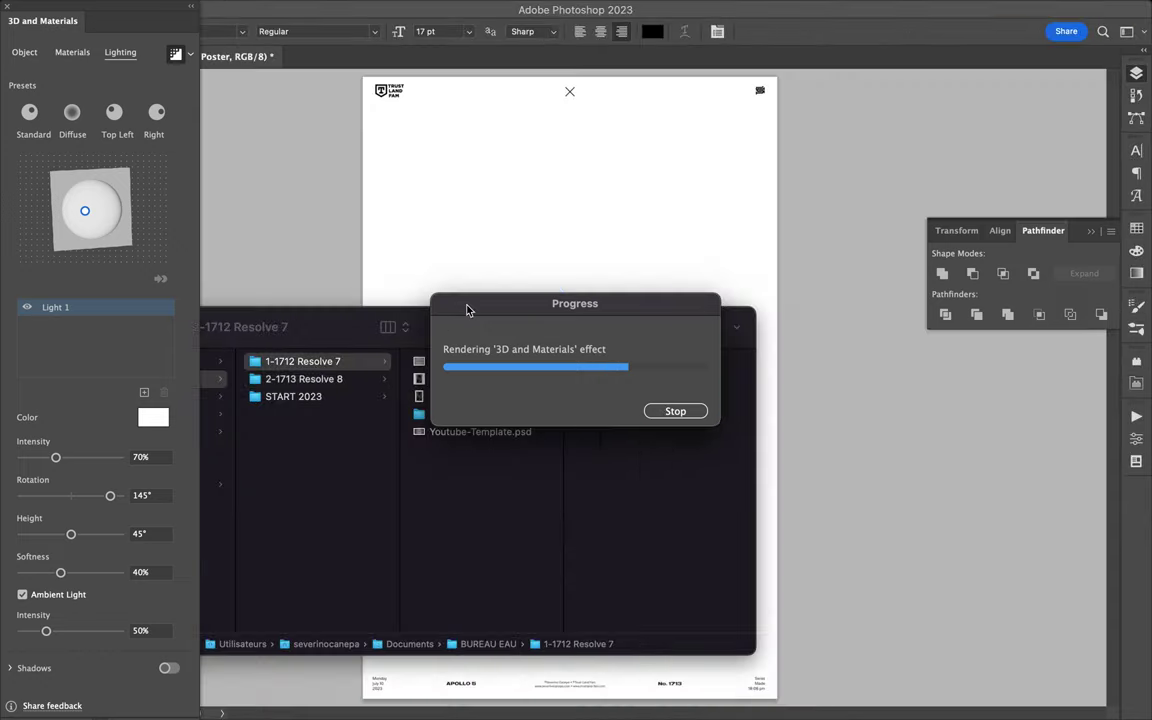
Step: Open Start-2023.psd and move its Shape 3 rainbow stripe layers up and right on the poster
{"action": "double_click", "coordinate": [463, 397]}
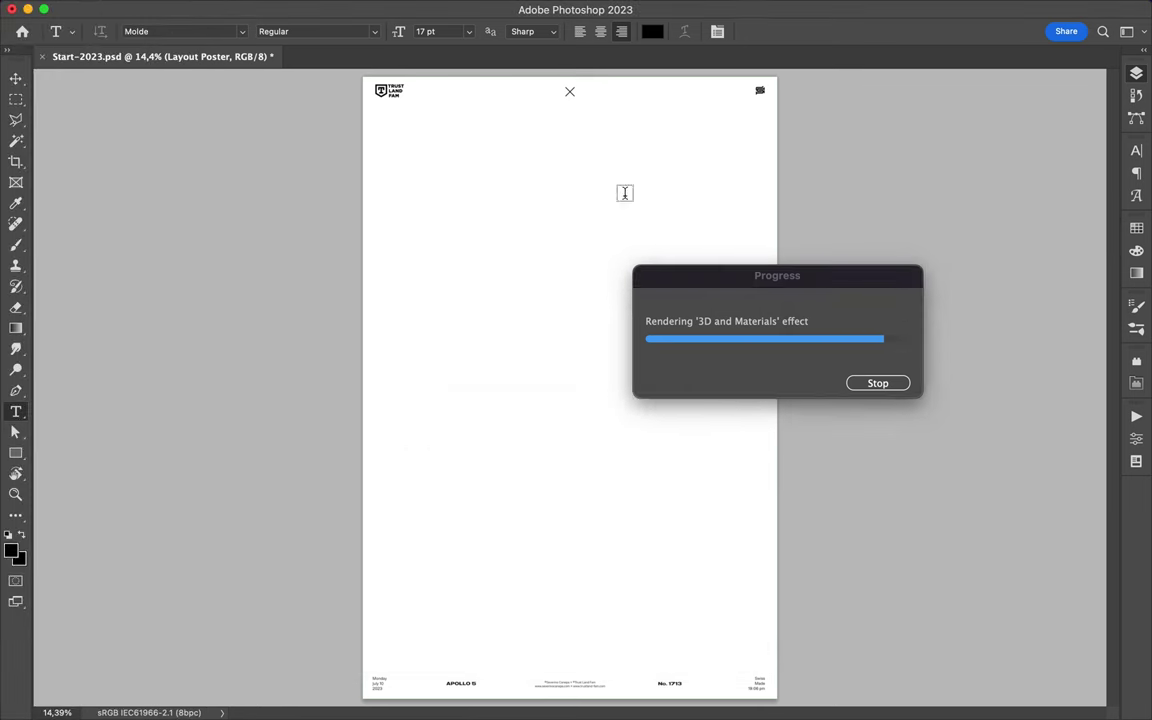
{"action": "key", "text": "F7"}
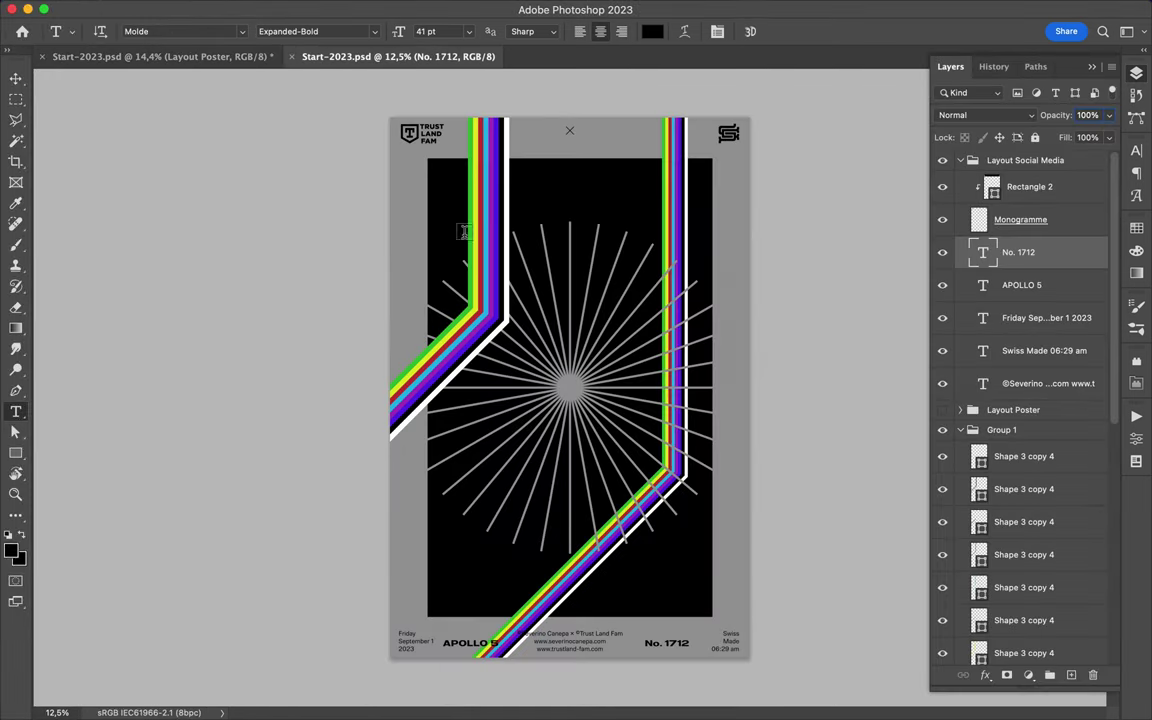
{"action": "key", "text": "v"}
{"action": "left_click", "coordinate": [507, 197]}
{"action": "mouse_move", "coordinate": [507, 197]}
{"action": "left_mouse_down"}
{"action": "mouse_move", "coordinate": [585, 268]}
{"action": "mouse_move", "coordinate": [411, 254]}
{"action": "left_mouse_up"}
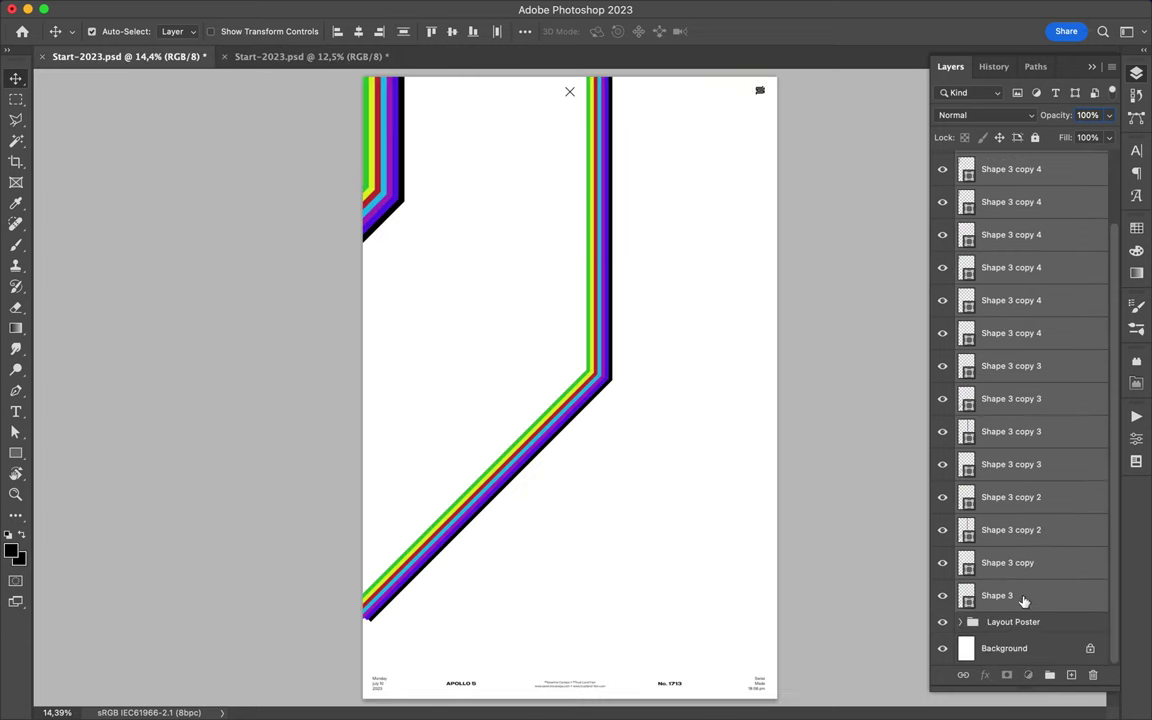
{"action": "left_click_drag", "start_coordinate": [616, 428], "coordinate": [859, 555]}
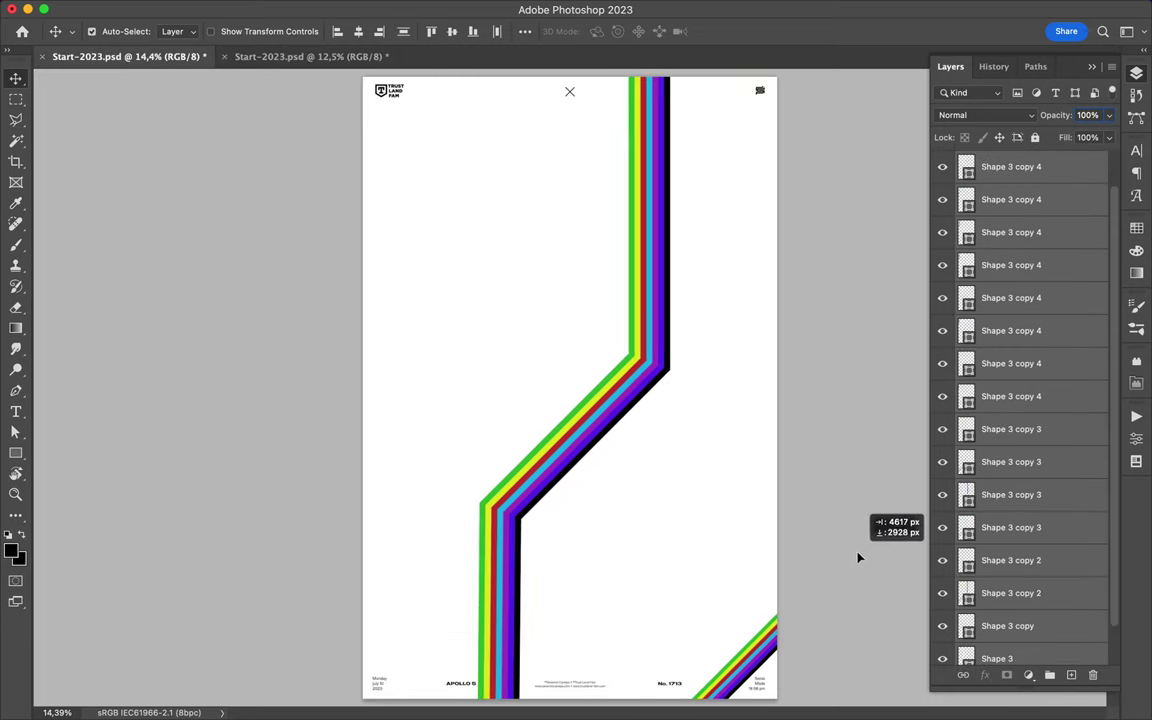
Step: Reposition the Illustrator 3D light to change the starburst's shading
{"action": "left_click", "coordinate": [586, 700]}
{"action": "left_click_drag", "start_coordinate": [85, 211], "coordinate": [107, 193]}
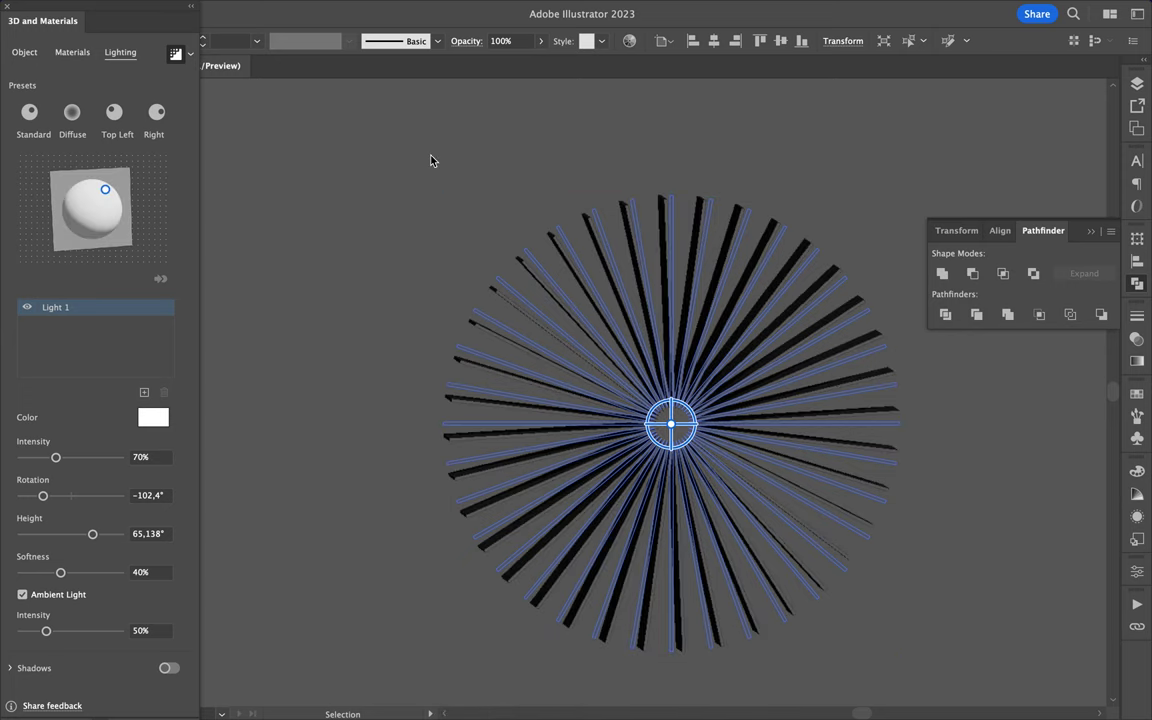
{"action": "left_click", "coordinate": [622, 700]}
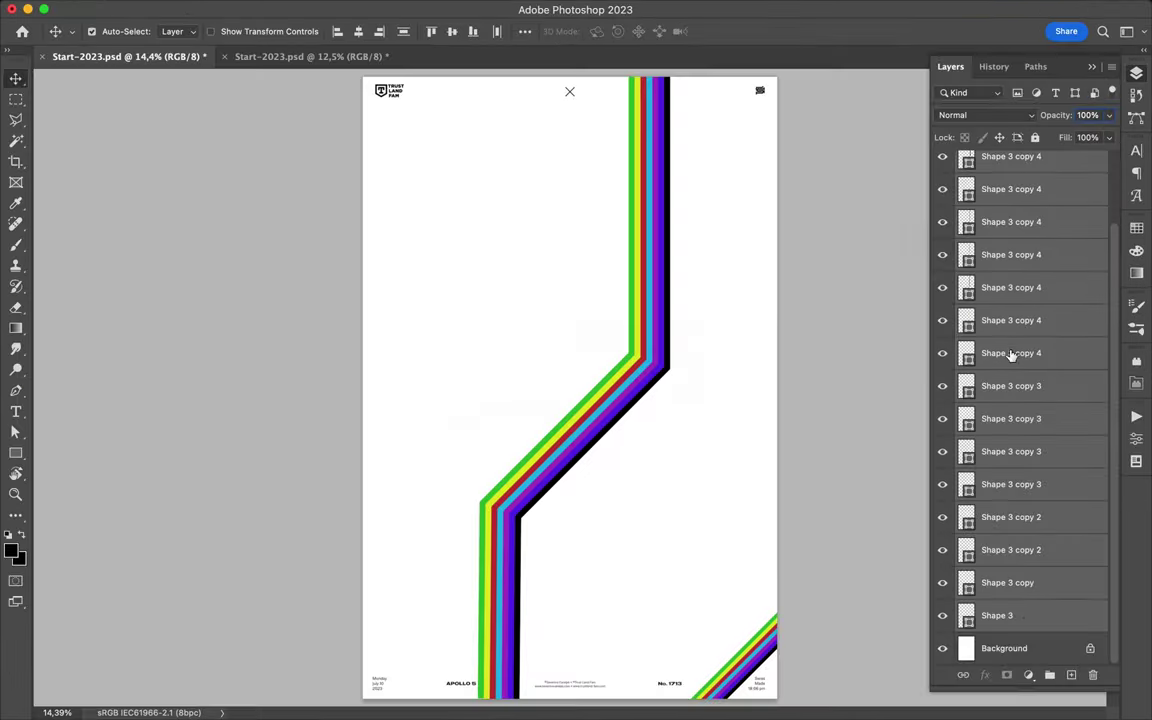
Step: Fill the Background layer with light grey
{"action": "left_click", "coordinate": [1003, 228]}
{"action": "key", "text": "shift+BackSpace"}
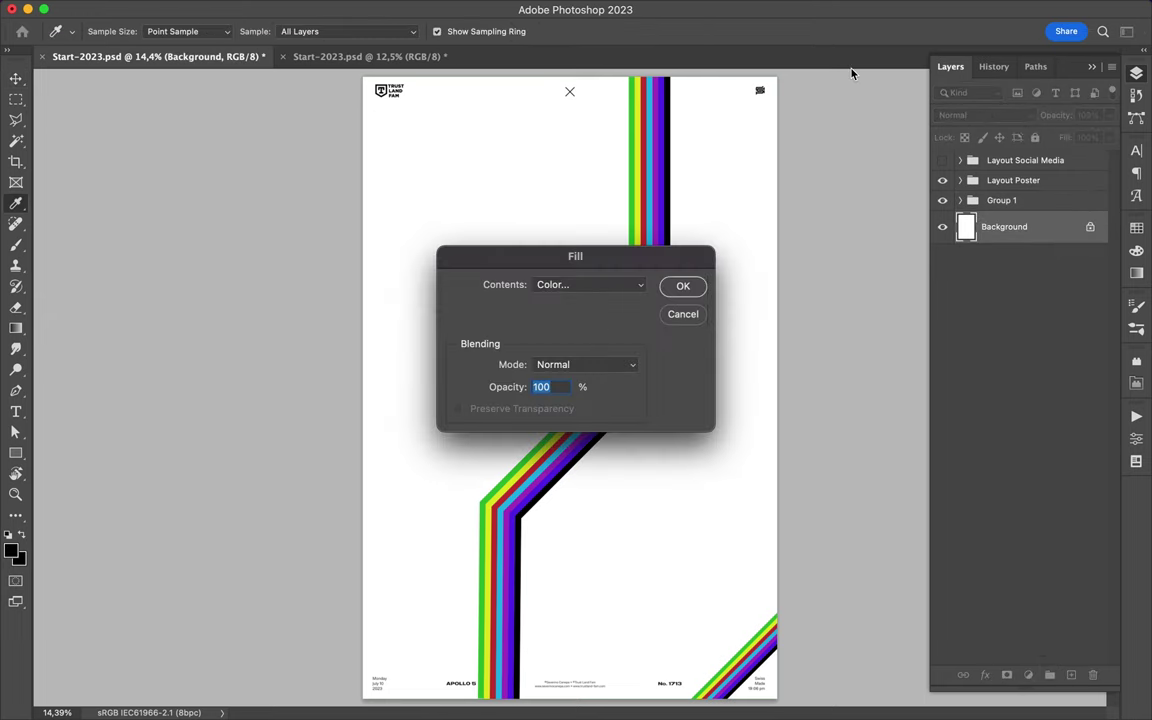
{"action": "key", "text": "Return"}
{"action": "left_click", "coordinate": [641, 310]}
Step: Remove the fill from the single green stripe shape
{"action": "key", "text": "a"}
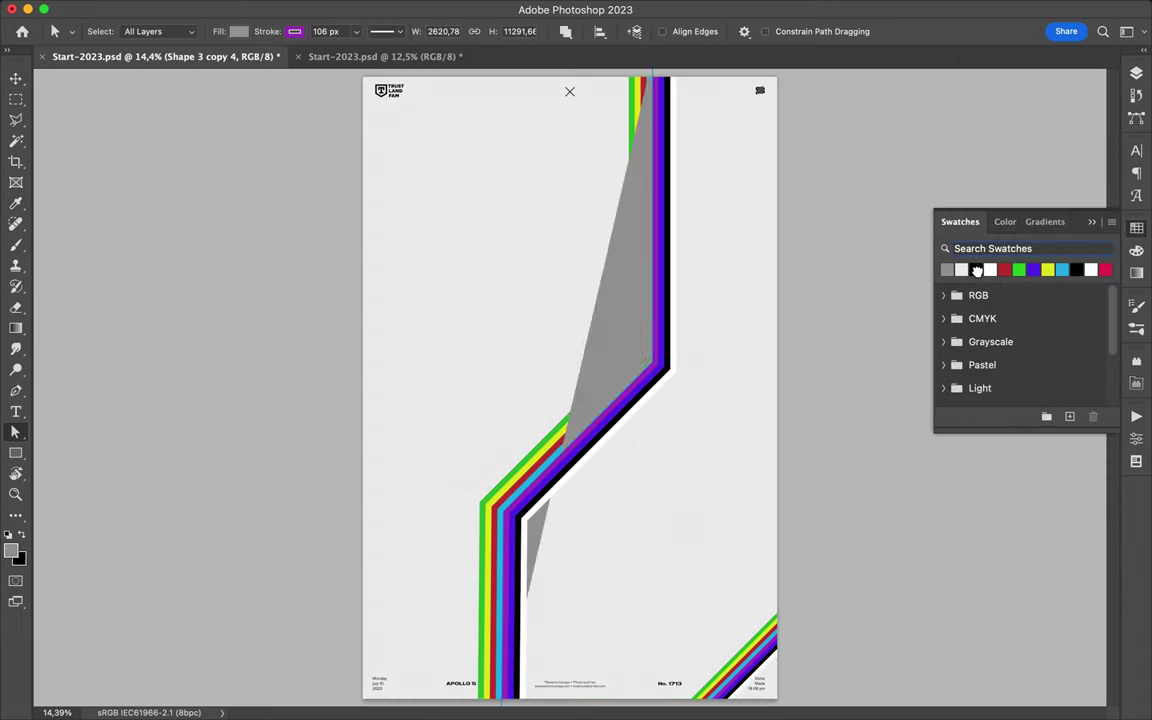
{"action": "left_click", "coordinate": [647, 183]}
{"action": "left_click", "coordinate": [238, 31]}
{"action": "left_click", "coordinate": [120, 96]}
Step: Draw a rectangle over the lower part of the poster
{"action": "key", "text": "F7"}
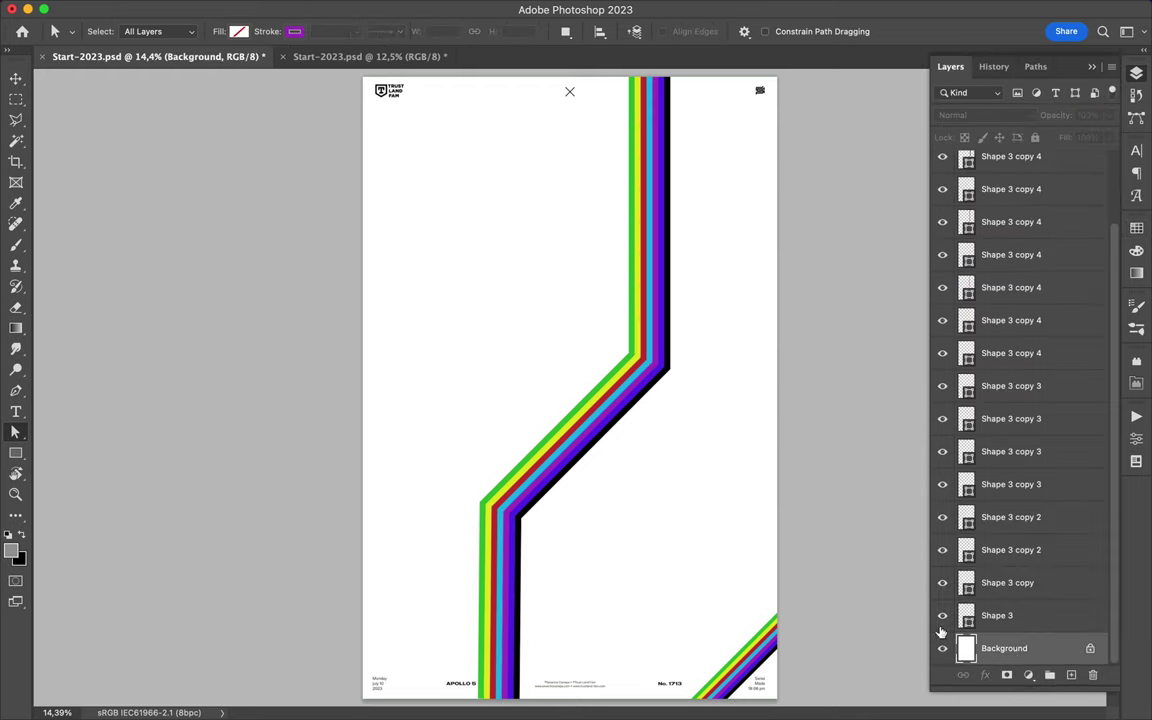
{"action": "key", "text": "v"}
{"action": "key", "text": "u"}
{"action": "left_click_drag", "start_coordinate": [363, 258], "coordinate": [783, 697]}
Step: Give the rectangle a gradient fill with a grey 9a9a9a stop
{"action": "left_click", "coordinate": [171, 31]}
{"action": "left_click", "coordinate": [139, 63]}
{"action": "double_click", "coordinate": [74, 245]}
{"action": "left_click", "coordinate": [228, 243]}
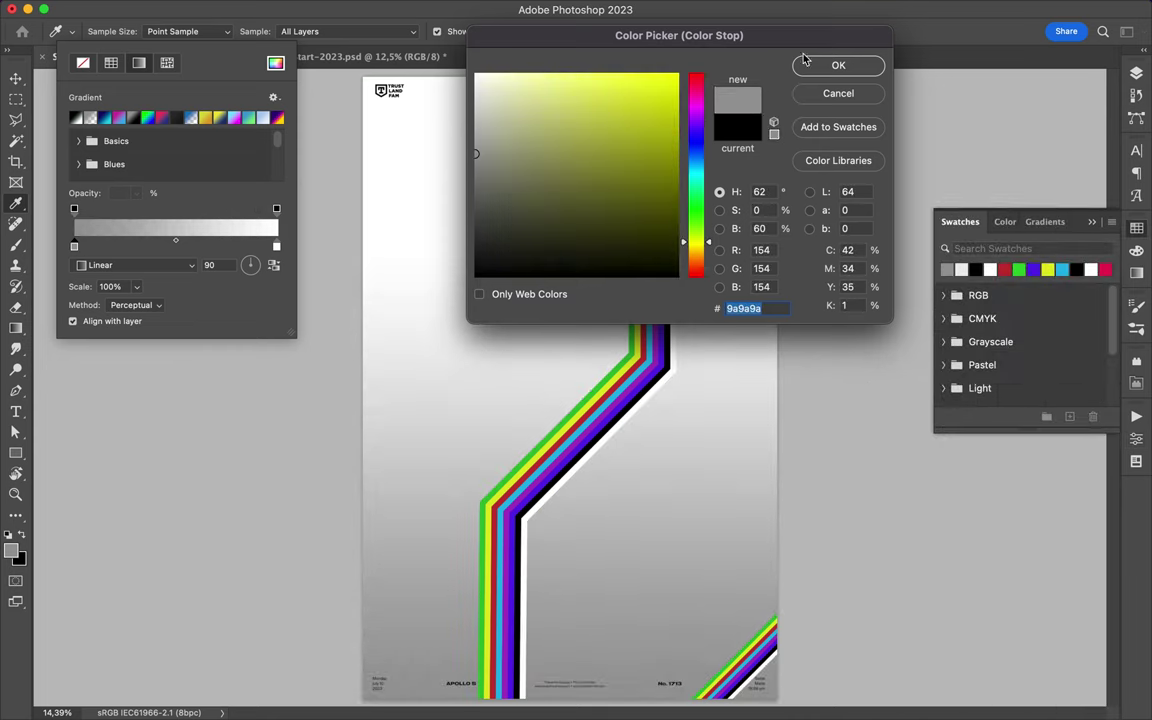
{"action": "left_click", "coordinate": [838, 65]}
Step: Set the other gradient stop to ededed and make the gradient radial
{"action": "key", "text": "a"}
{"action": "left_click", "coordinate": [236, 31]}
{"action": "double_click", "coordinate": [339, 245]}
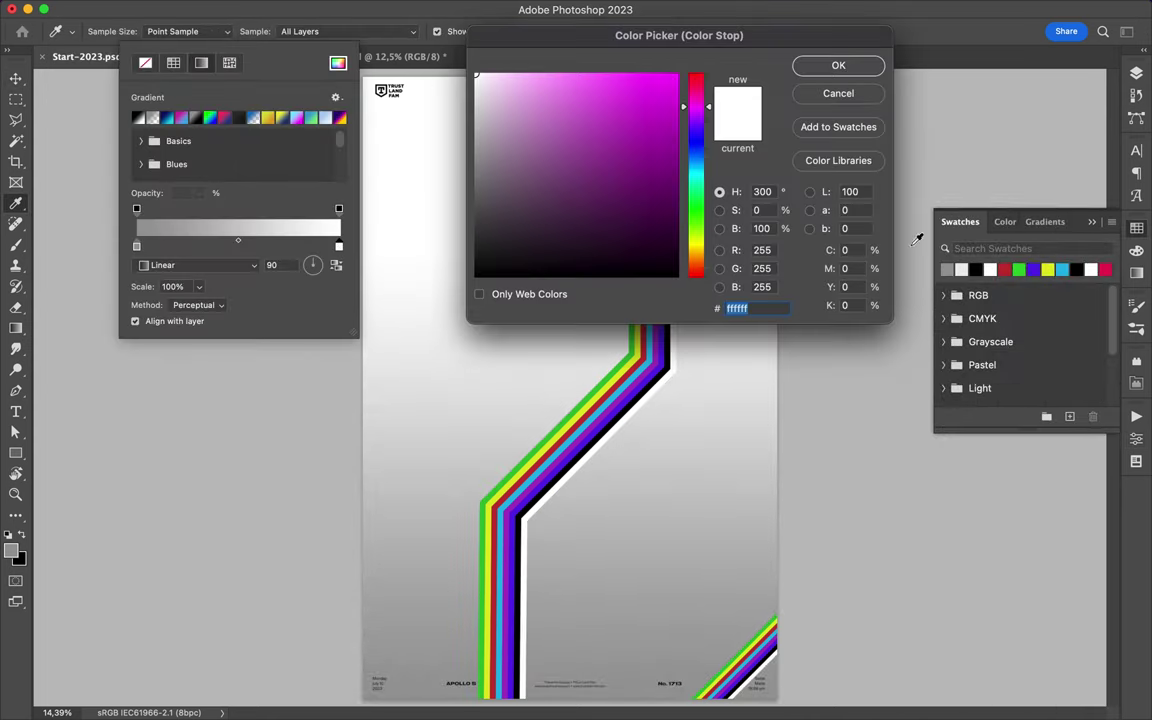
{"action": "type", "text": "ededed"}
{"action": "left_click", "coordinate": [838, 65]}
{"action": "left_click", "coordinate": [236, 31]}
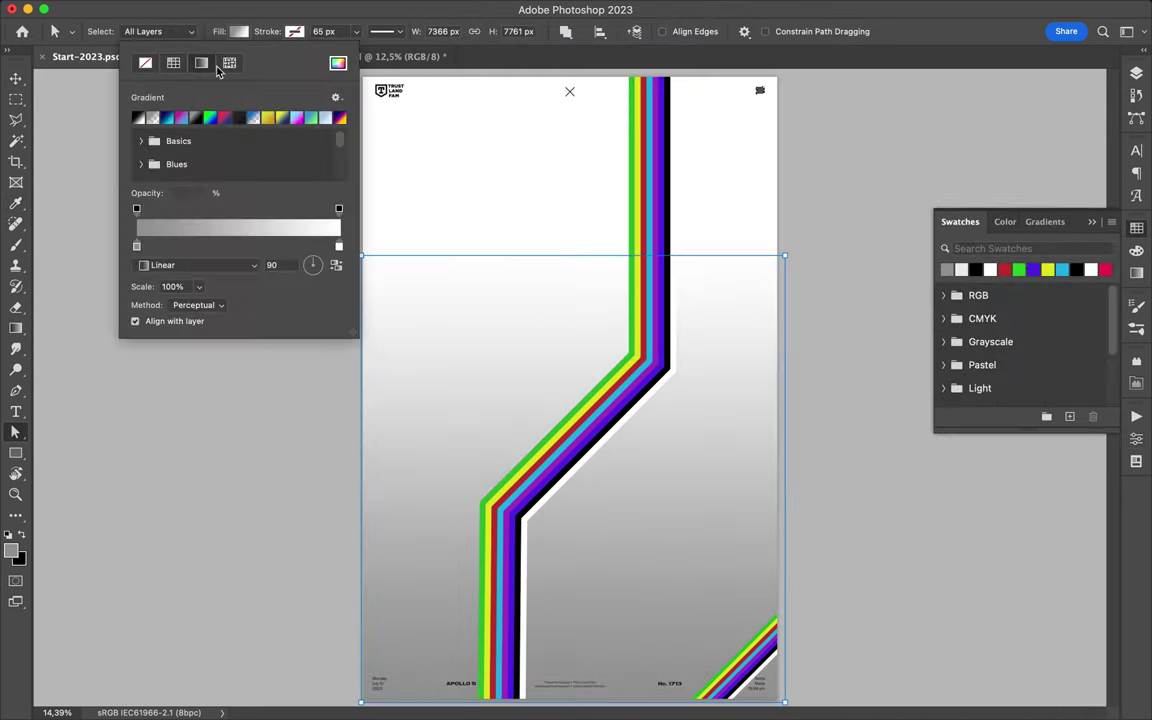
{"action": "left_click", "coordinate": [200, 265]}
{"action": "left_click", "coordinate": [175, 253]}
{"action": "key", "text": "Escape"}
Step: Move the gradient rectangle down and stretch it upward to about double height
{"action": "key", "text": "v"}
{"action": "left_click_drag", "start_coordinate": [553, 352], "coordinate": [558, 589]}
{"action": "key", "text": "ctrl+t"}
{"action": "mouse_move", "coordinate": [586, 493]}
{"action": "left_mouse_down"}
{"action": "mouse_move", "coordinate": [586, 316]}
{"action": "mouse_move", "coordinate": [602, 234]}
{"action": "mouse_move", "coordinate": [602, 246]}
{"action": "left_mouse_up"}
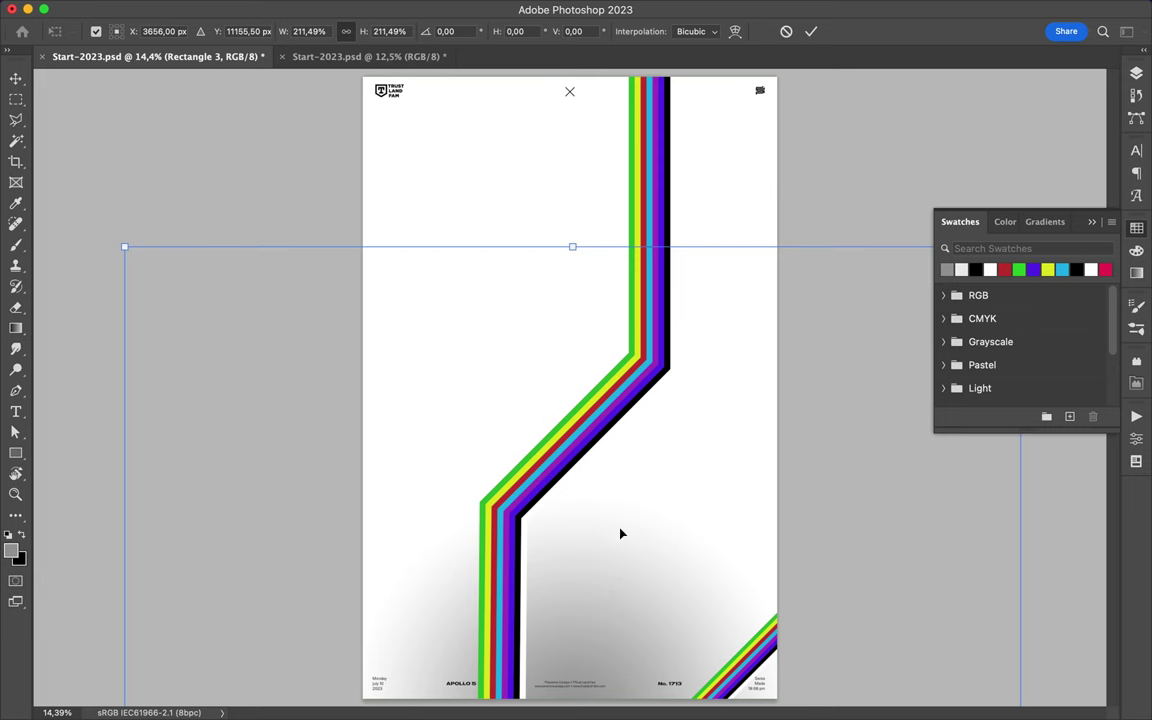
{"action": "key", "text": "Return"}
{"action": "key", "text": "ctrl+minus"}
Step: Fill the Background layer with the custom grey colour 9a9a9a
{"action": "left_click", "coordinate": [589, 694]}
{"action": "key", "text": "a"}
{"action": "left_click", "coordinate": [551, 694]}
{"action": "key", "text": "a"}
{"action": "key", "text": "F7"}
{"action": "left_click", "coordinate": [123, 8]}
{"action": "left_click", "coordinate": [180, 252]}
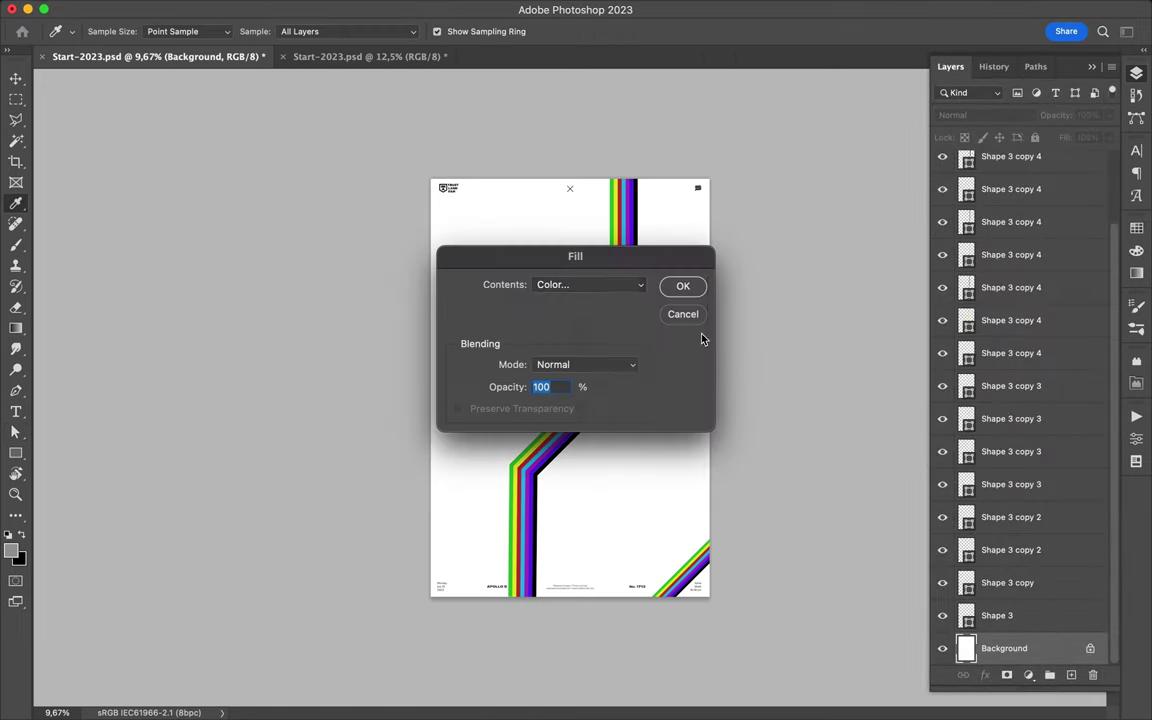
{"action": "left_click", "coordinate": [591, 285]}
{"action": "left_click", "coordinate": [947, 269]}
{"action": "left_click", "coordinate": [838, 65]}
{"action": "left_click", "coordinate": [671, 289]}
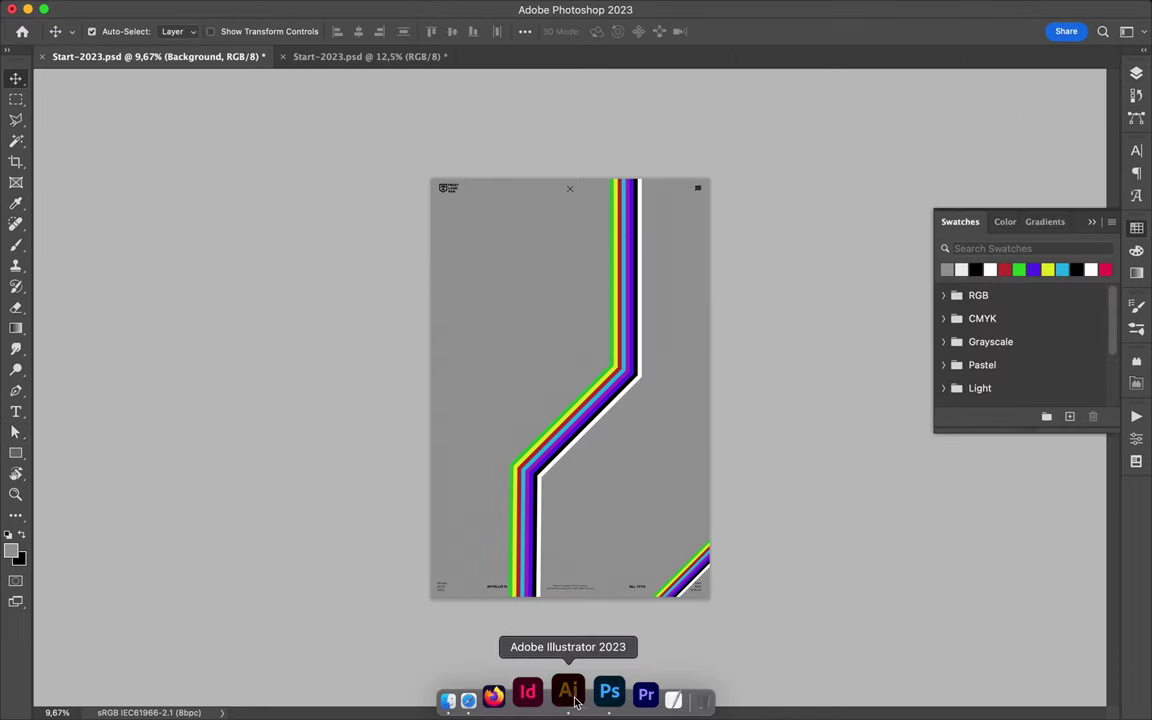
Step: Move the pasted stripe onto the main stripes, merge them, and shift the result upward
{"action": "left_click", "coordinate": [567, 692]}
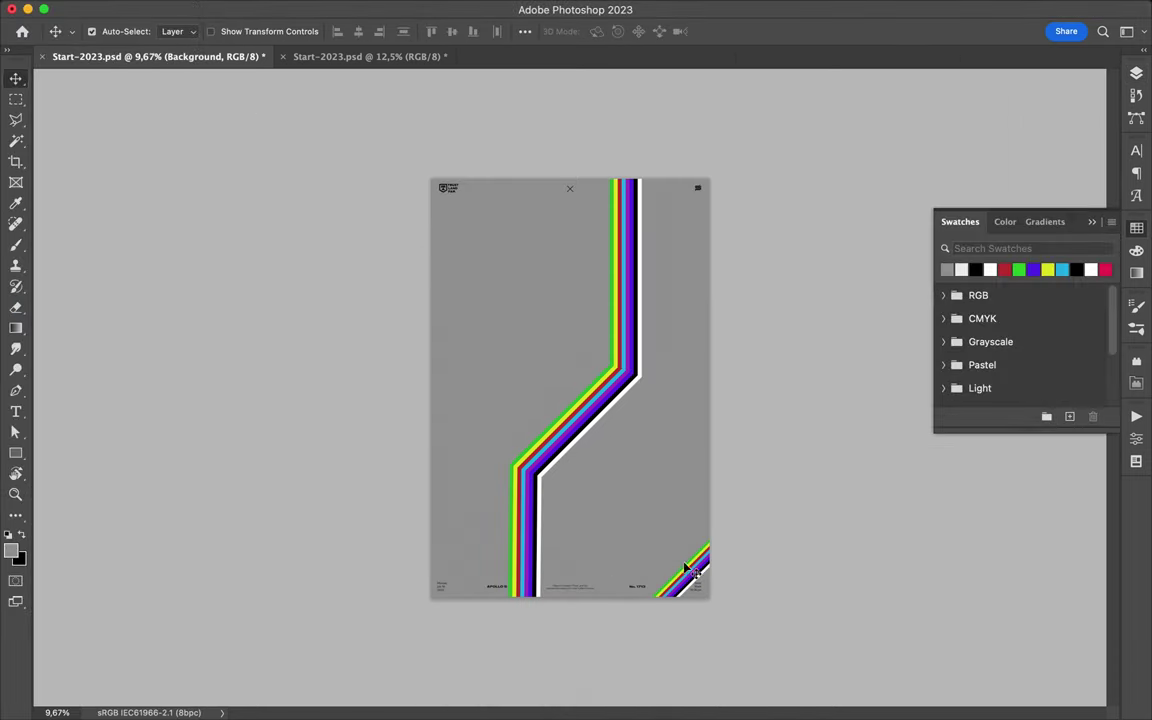
{"action": "left_click_drag", "start_coordinate": [688, 568], "coordinate": [521, 542]}
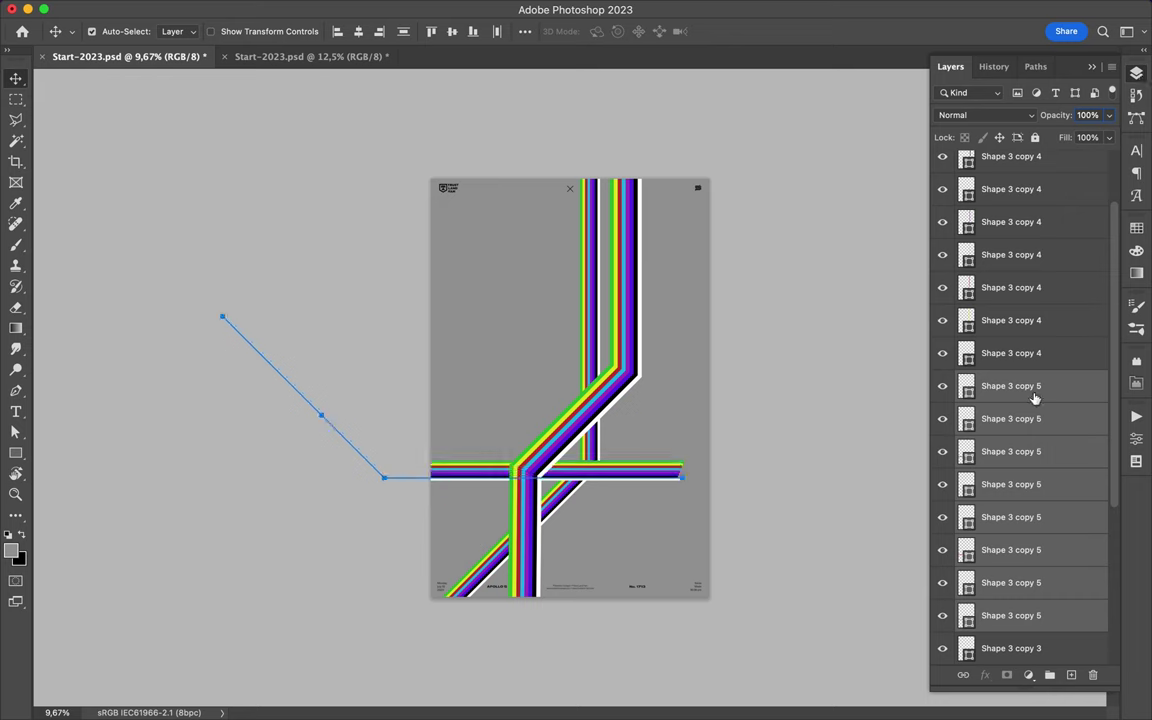
{"action": "key", "text": "super+e"}
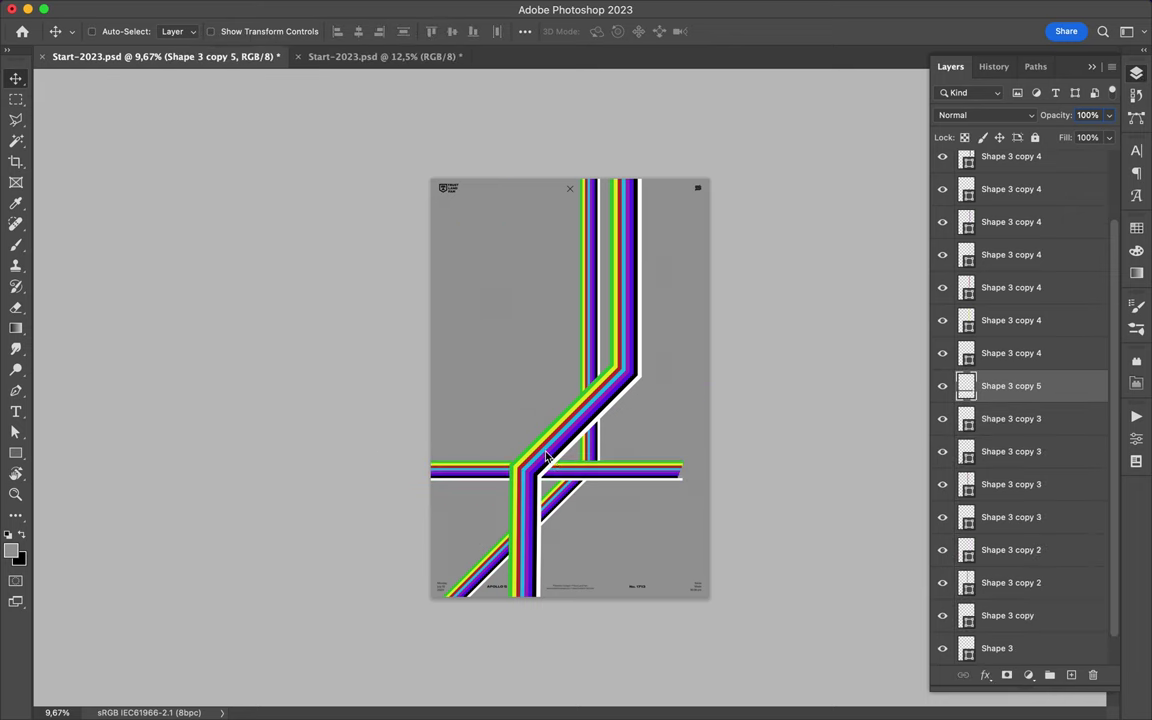
{"action": "key", "text": "super+t"}
{"action": "left_click_drag", "start_coordinate": [537, 419], "coordinate": [571, 337]}
{"action": "key", "text": "Return"}
Step: Duplicate the stripe as a branch rotated toward the upper right, placing copy 6 below copy 5
{"action": "key", "text": "super+alt+t"}
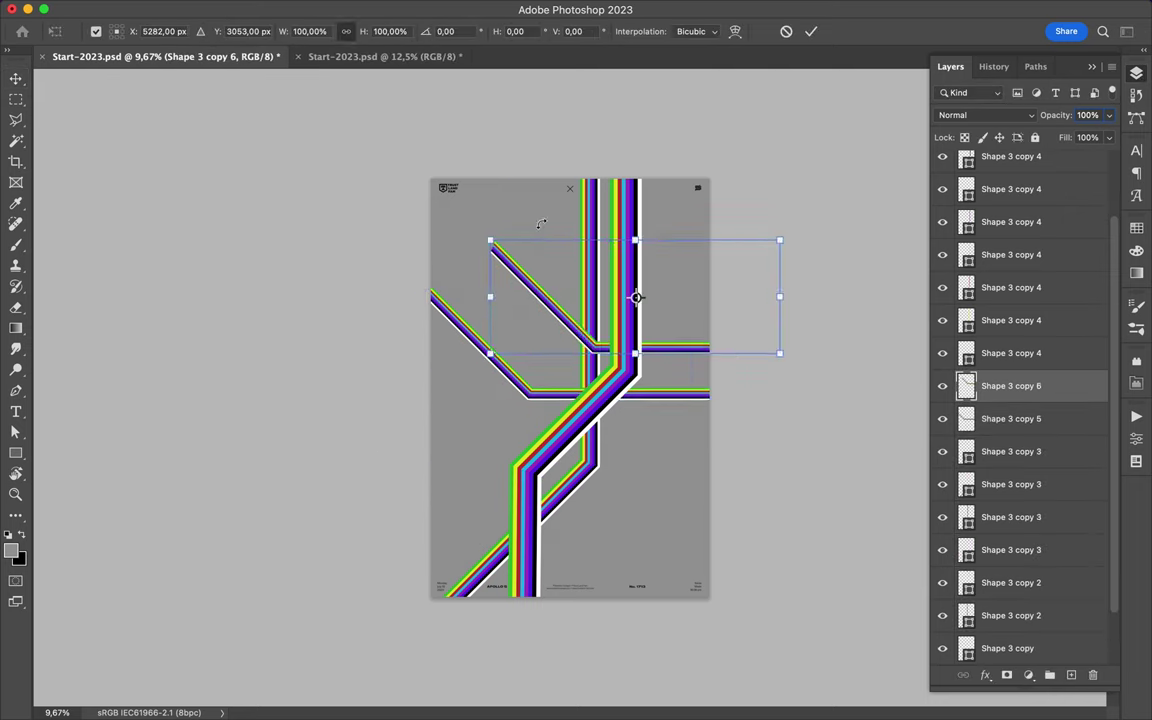
{"action": "mouse_move", "coordinate": [541, 224]}
{"action": "left_mouse_down"}
{"action": "mouse_move", "coordinate": [640, 170]}
{"action": "mouse_move", "coordinate": [678, 292]}
{"action": "left_mouse_up"}
{"action": "key", "text": "Return"}
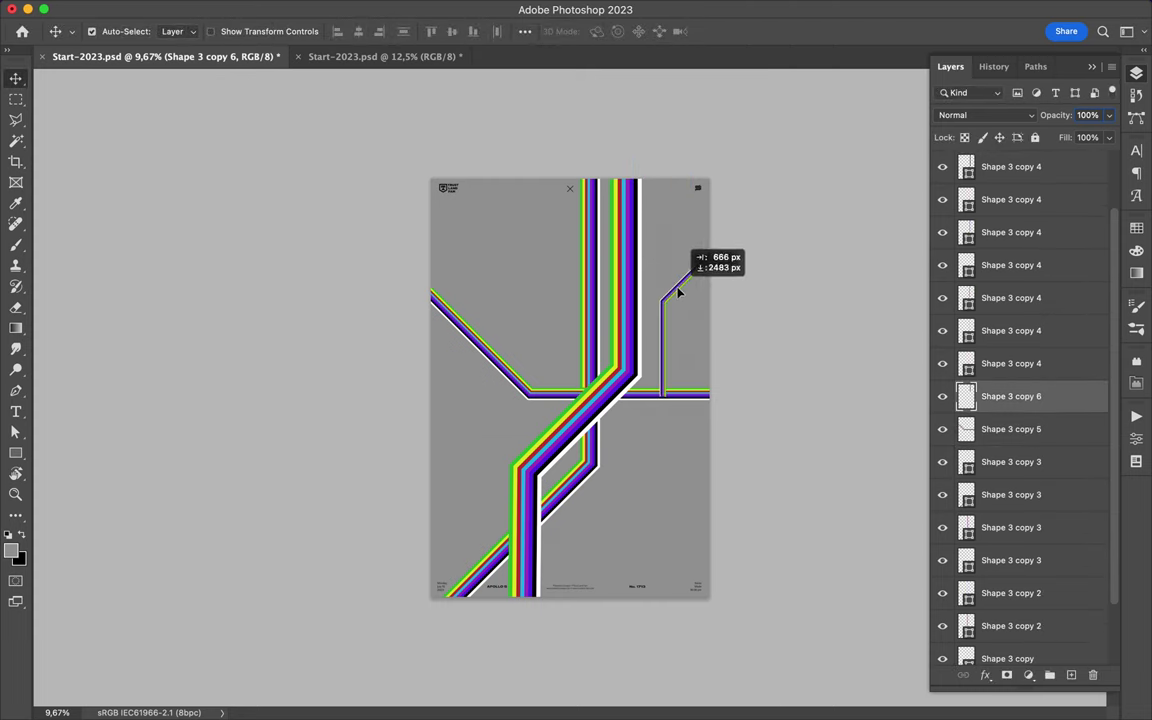
{"action": "left_click_drag", "start_coordinate": [1011, 396], "coordinate": [980, 445]}
Step: Duplicate the branch, turn it 180 degrees, and move it to the upper left
{"action": "left_click_drag", "start_coordinate": [680, 300], "coordinate": [633, 466]}
{"action": "key", "text": "super+t"}
{"action": "left_click_drag", "start_coordinate": [620, 381], "coordinate": [664, 608]}
{"action": "mouse_move", "coordinate": [644, 531]}
{"action": "left_mouse_down"}
{"action": "mouse_move", "coordinate": [489, 283]}
{"action": "mouse_move", "coordinate": [504, 283]}
{"action": "mouse_move", "coordinate": [398, 237]}
{"action": "left_mouse_up"}
{"action": "key", "text": "Return"}
Step: Scale the upper-left branch down and stretch the upper-right branch taller
{"action": "key", "text": "super+t"}
{"action": "key", "text": "Return"}
{"action": "left_click", "coordinate": [710, 265], "text": "super"}
{"action": "key", "text": "super+t"}
{"action": "left_click_drag", "start_coordinate": [741, 190], "coordinate": [743, 150]}
{"action": "key", "text": "Return"}
{"action": "mouse_move", "coordinate": [580, 715]}
{"action": "left_click", "coordinate": [580, 694]}
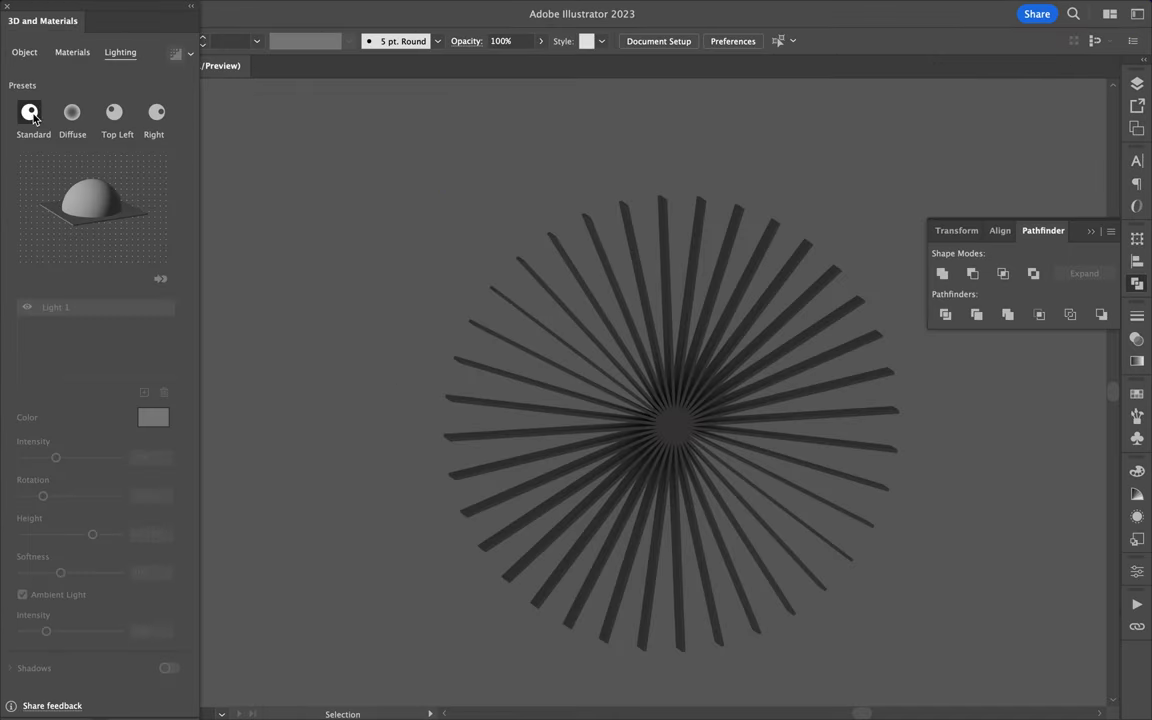
Step: Select the starburst in Illustrator and enlarge its pasted copy over the poster
{"action": "left_click", "coordinate": [734, 354]}
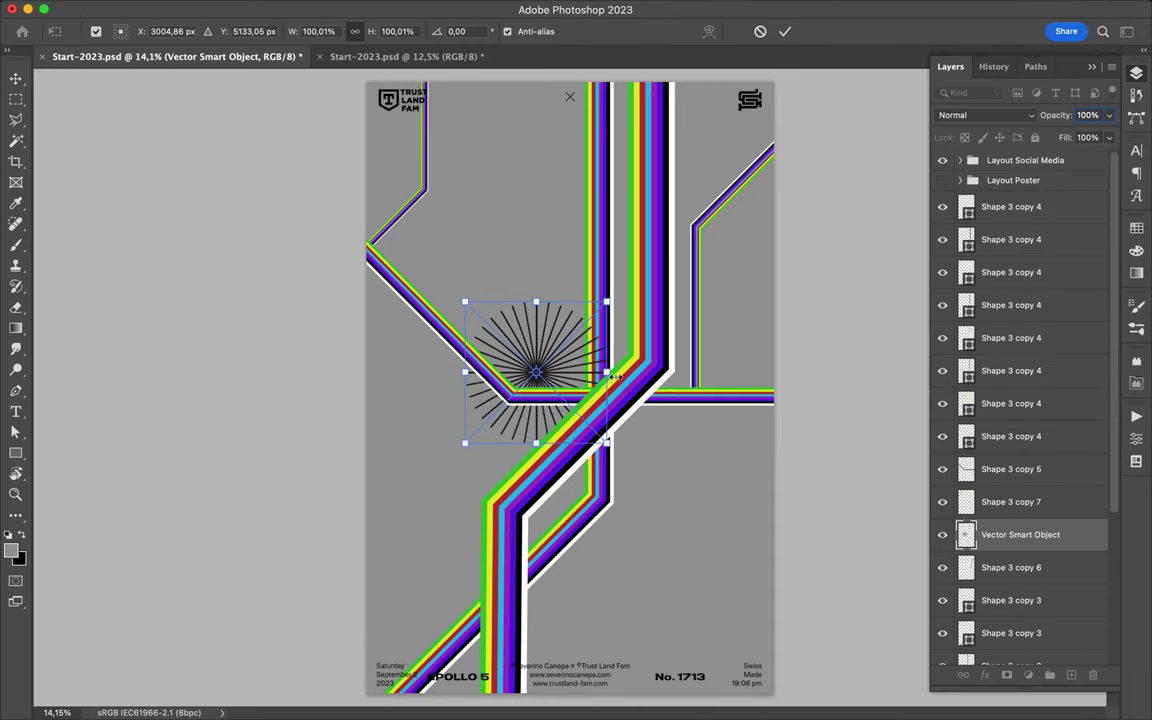
{"action": "left_click_drag", "start_coordinate": [614, 376], "coordinate": [861, 366]}
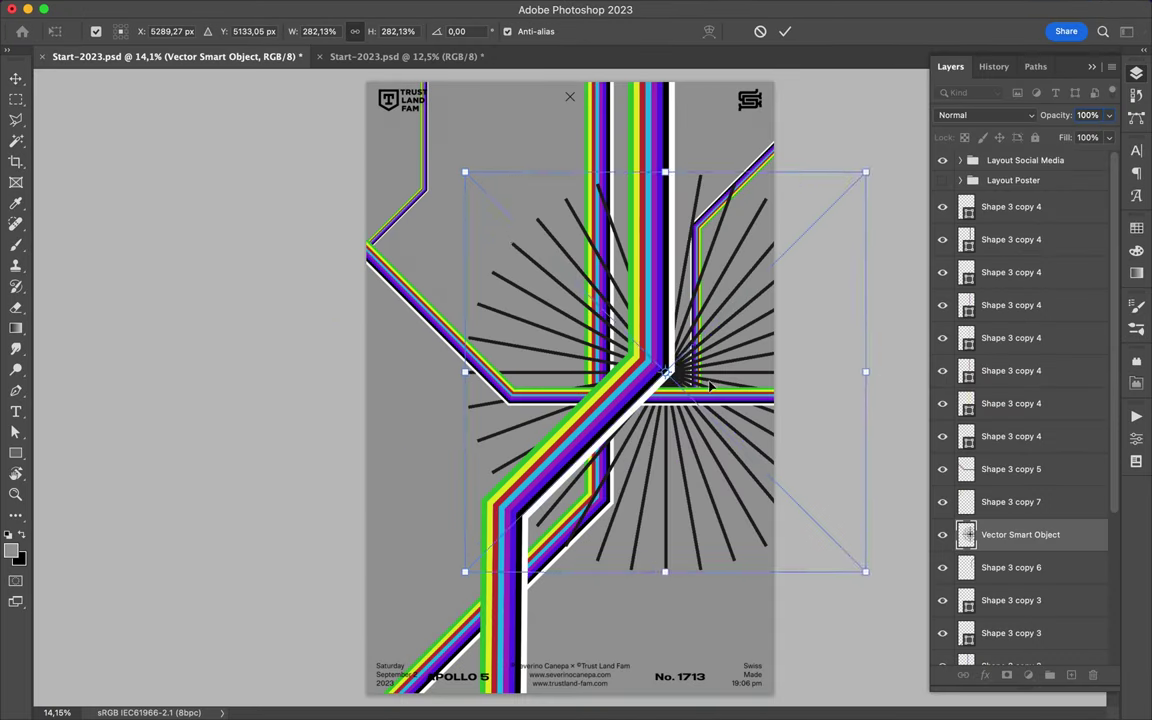
Step: Centre the scaled starburst and draw a black rectangle covering the poster
{"action": "key", "text": "Return"}
{"action": "left_click_drag", "start_coordinate": [700, 420], "coordinate": [610, 432]}
{"action": "key", "text": "u"}
{"action": "left_click_drag", "start_coordinate": [494, 308], "coordinate": [774, 625]}
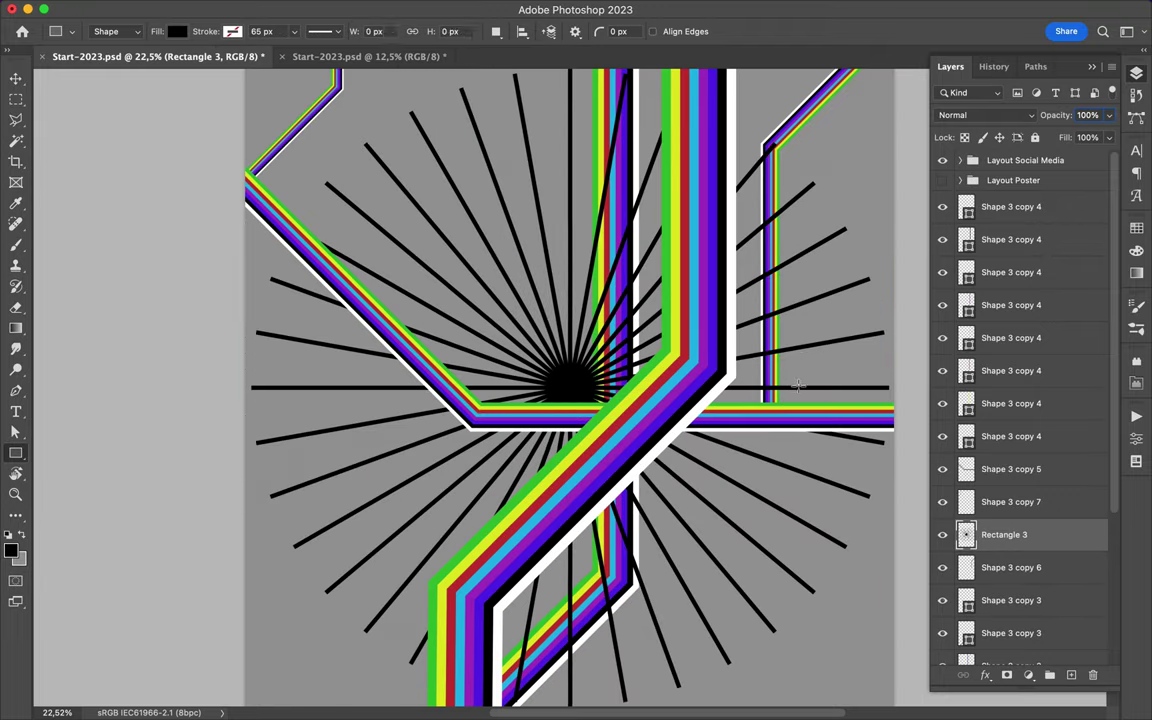
Step: Move the starburst to the poster's left edge and duplicate it onto the right side
{"action": "key", "text": "v"}
{"action": "left_click_drag", "start_coordinate": [798, 385], "coordinate": [474, 342]}
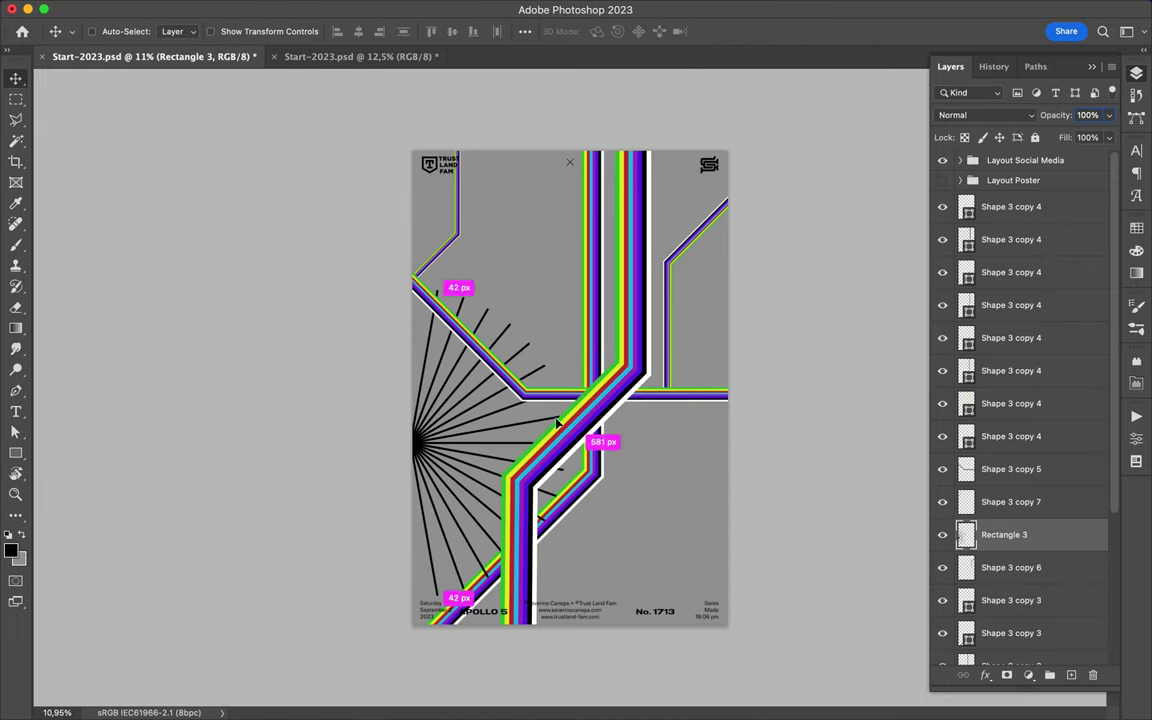
{"action": "mouse_move", "coordinate": [474, 342]}
{"action": "left_mouse_down"}
{"action": "mouse_move", "coordinate": [681, 299]}
{"action": "mouse_move", "coordinate": [541, 100]}
{"action": "mouse_move", "coordinate": [532, 160]}
{"action": "left_mouse_up"}
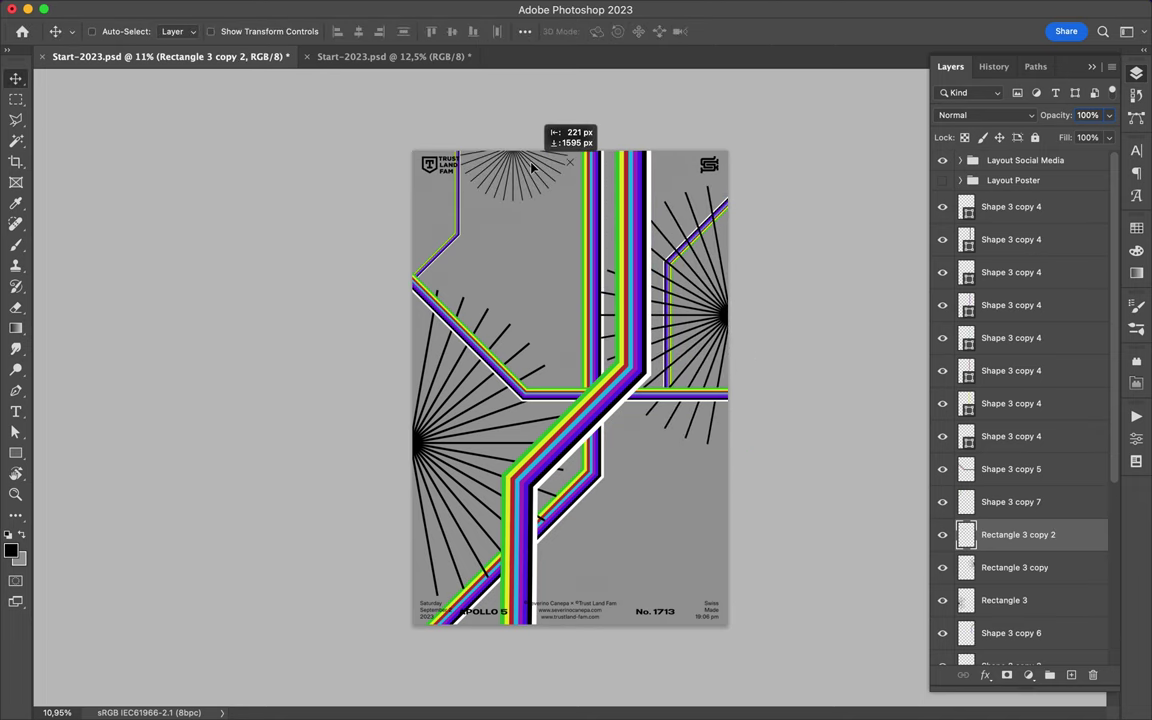
{"action": "scroll", "coordinate": [555, 382], "scroll_direction": "up", "scroll_amount": 3}
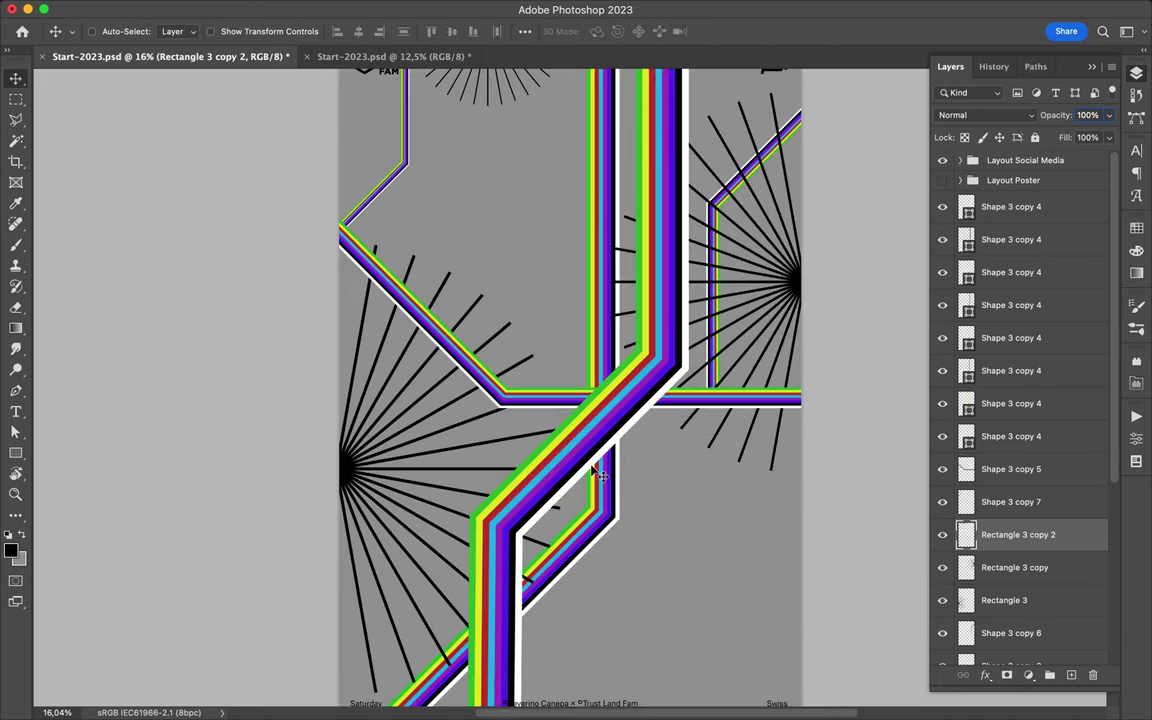
Step: Draw a black four-cornered Pen shape beside the lower stripes and rasterize Shape 4
{"action": "scroll", "coordinate": [535, 468], "scroll_direction": "down", "scroll_amount": 2}
{"action": "scroll", "coordinate": [643, 576], "scroll_direction": "up", "scroll_amount": 1}
{"action": "key", "text": "p"}
{"action": "left_click", "coordinate": [538, 595]}
{"action": "left_click", "coordinate": [623, 512]}
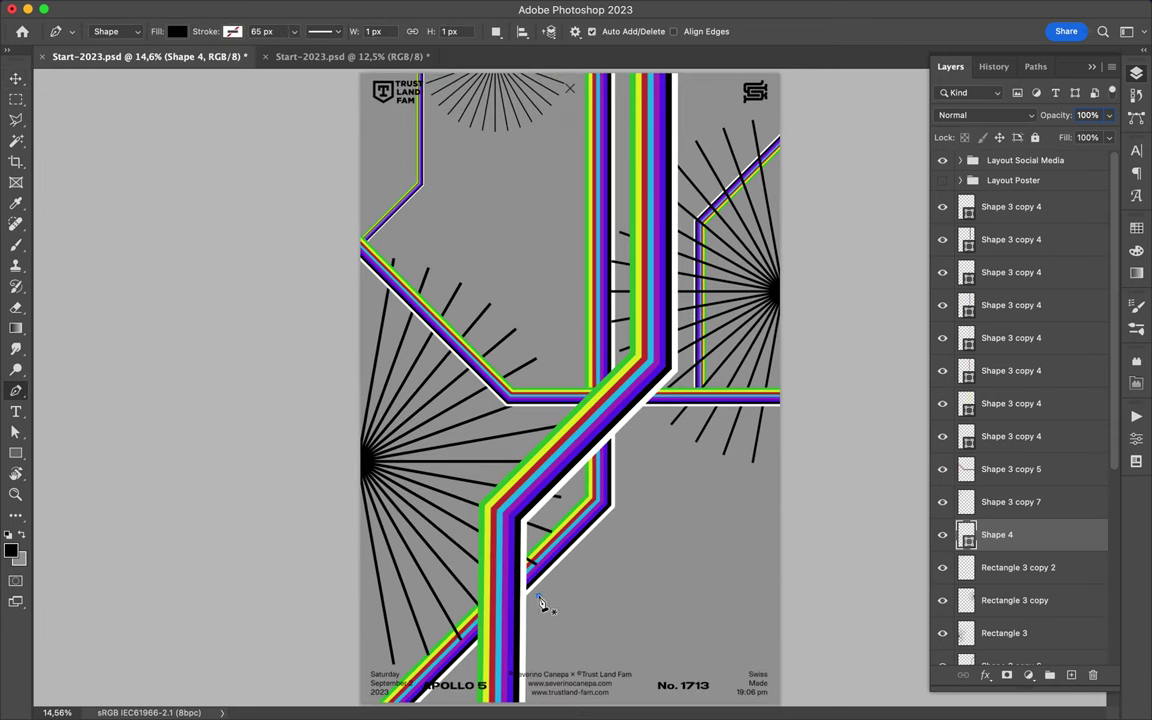
{"action": "left_click", "coordinate": [713, 512]}
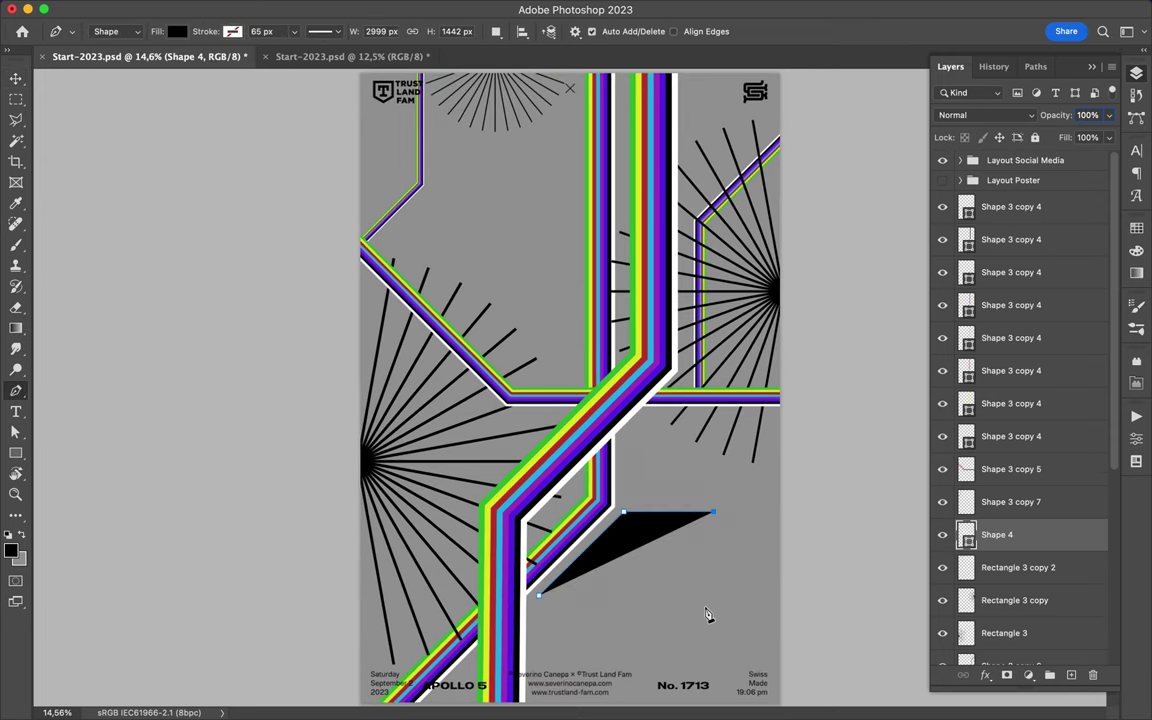
{"action": "left_click", "coordinate": [713, 606]}
{"action": "right_click", "coordinate": [1040, 540]}
{"action": "left_click", "coordinate": [956, 614]}
Step: Shrink the black shape to about a third of its size
{"action": "key", "text": "l"}
{"action": "left_click", "coordinate": [540, 594]}
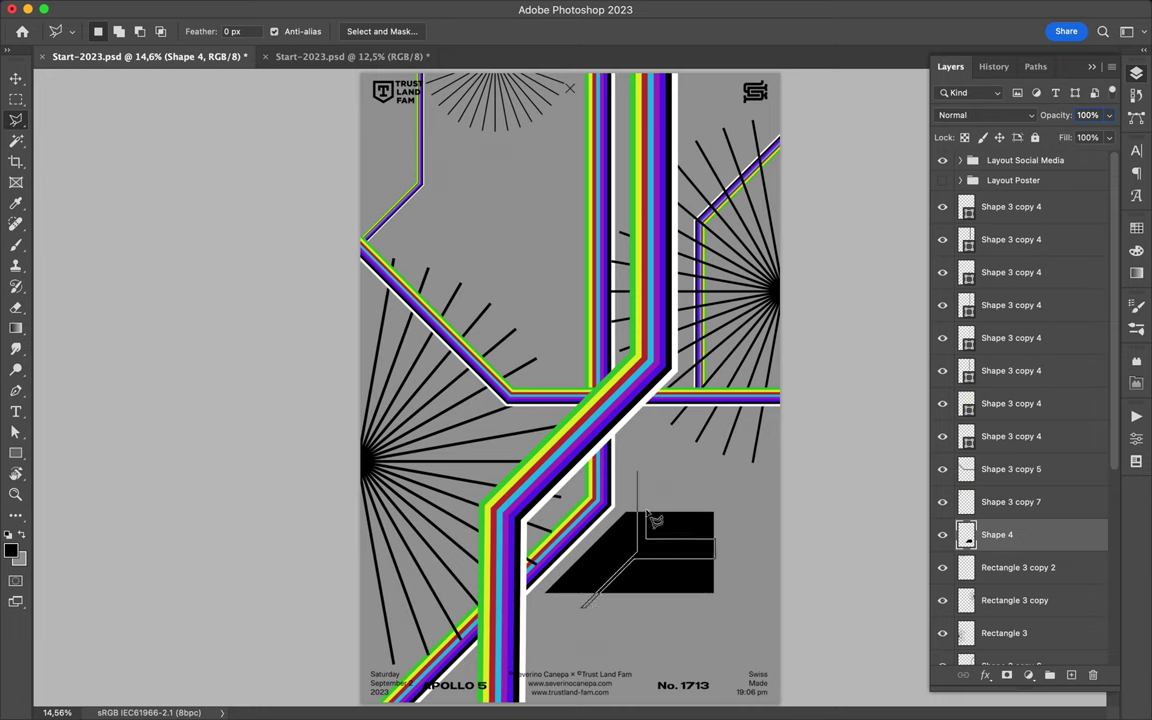
{"action": "key", "text": "v"}
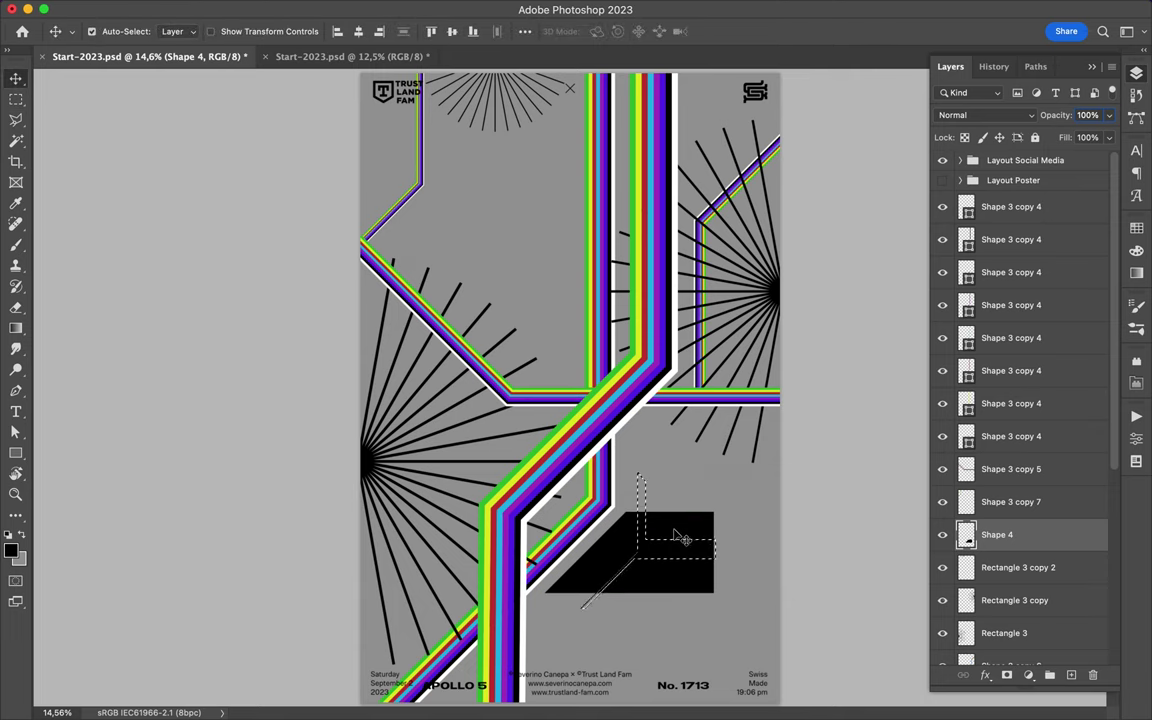
{"action": "key", "text": "ctrl+t"}
{"action": "mouse_move", "coordinate": [713, 541]}
{"action": "left_mouse_down"}
{"action": "mouse_move", "coordinate": [601, 526]}
{"action": "mouse_move", "coordinate": [623, 523]}
{"action": "left_mouse_up"}
{"action": "key", "text": "Return"}
Step: Sample the cyan from the stripes as the next drawing colour for the Pen tool
{"action": "scroll", "coordinate": [617, 526], "scroll_direction": "up", "scroll_amount": 5}
{"action": "scroll", "coordinate": [656, 504], "scroll_direction": "down", "scroll_amount": 5}
{"action": "key", "text": "i"}
{"action": "left_click", "coordinate": [489, 396]}
{"action": "key", "text": "p"}
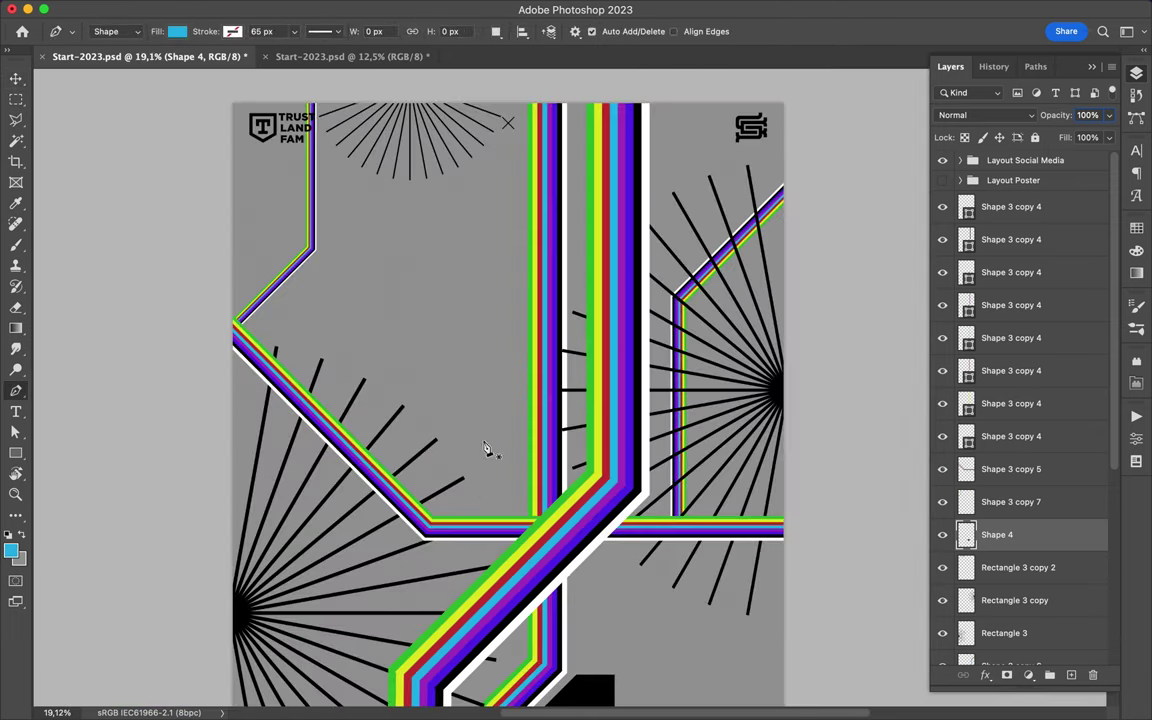
Step: Rasterize Shape 5 and scale the cyan shape down much smaller
{"action": "right_click", "coordinate": [1031, 534]}
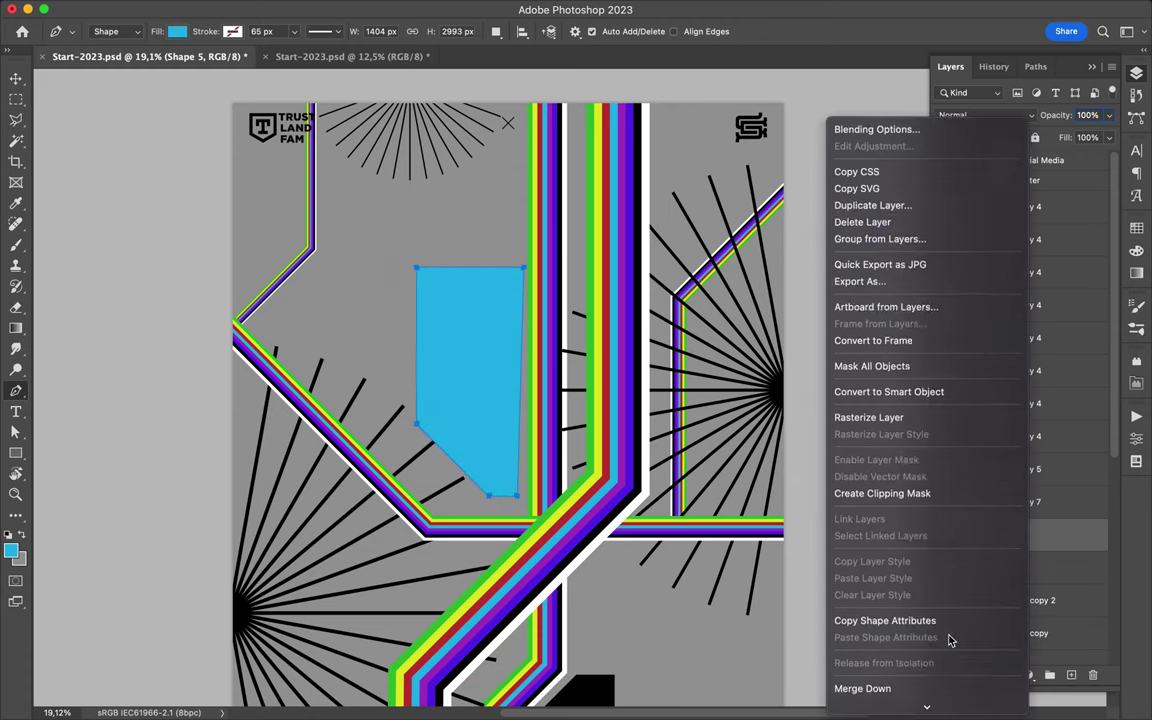
{"action": "left_click", "coordinate": [887, 303]}
{"action": "key", "text": "l"}
{"action": "key", "text": "v"}
{"action": "key", "text": "ctrl+t"}
{"action": "left_click_drag", "start_coordinate": [497, 455], "coordinate": [470, 437]}
{"action": "key", "text": "Return"}
{"action": "scroll", "coordinate": [458, 193], "scroll_direction": "down", "scroll_amount": 3}
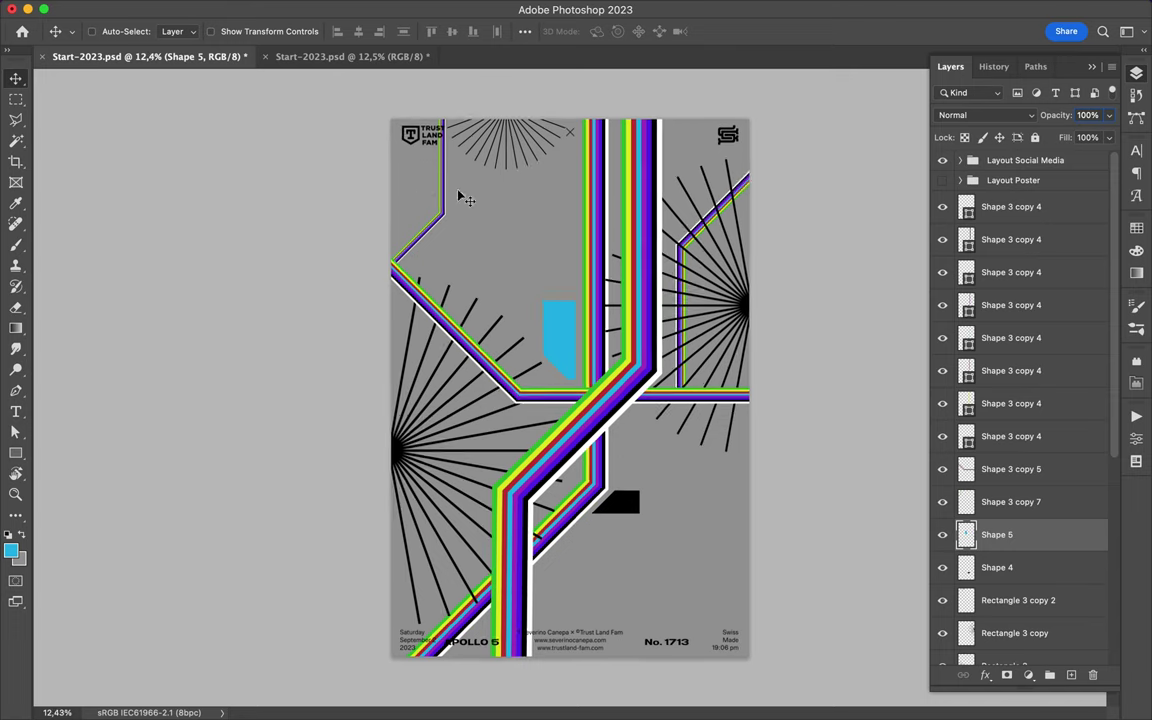
{"action": "scroll", "coordinate": [458, 193], "scroll_direction": "up", "scroll_amount": 5}
Step: Draw a new Shape 6, fill it black, and rasterize it
{"action": "key", "text": "p"}
{"action": "left_click", "coordinate": [243, 366]}
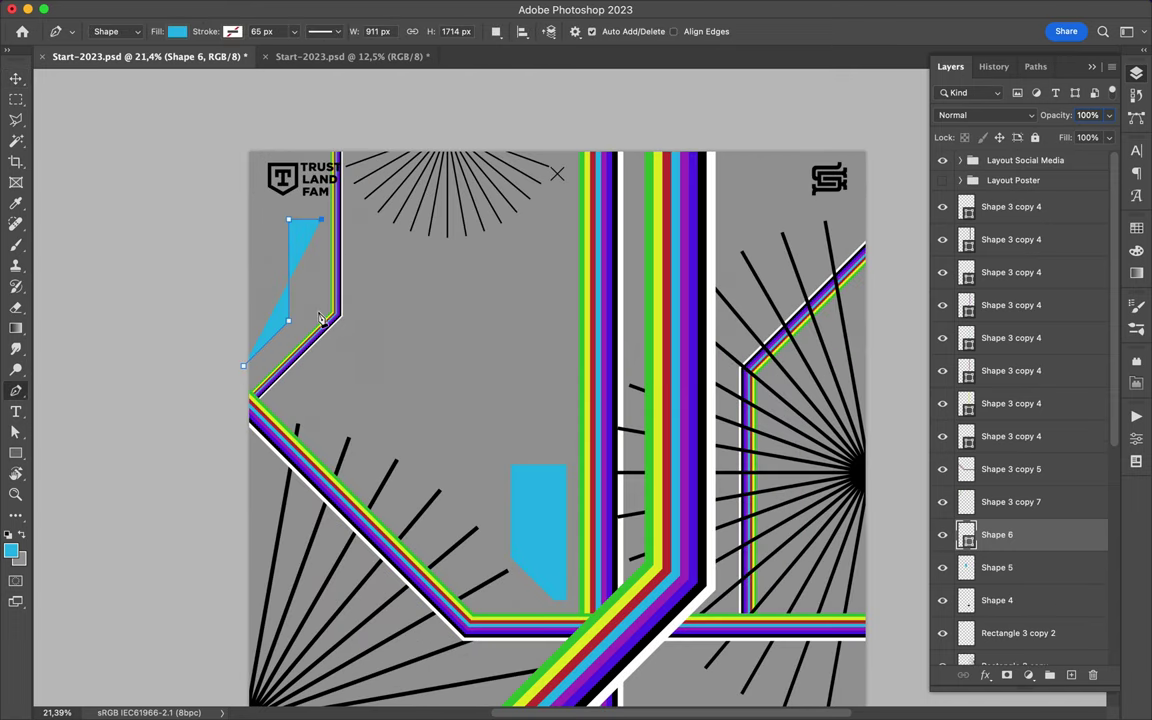
{"action": "left_click", "coordinate": [177, 31]}
{"action": "left_click", "coordinate": [131, 105]}
{"action": "key", "text": "v"}
{"action": "scroll", "coordinate": [447, 231], "scroll_direction": "down", "scroll_amount": 2}
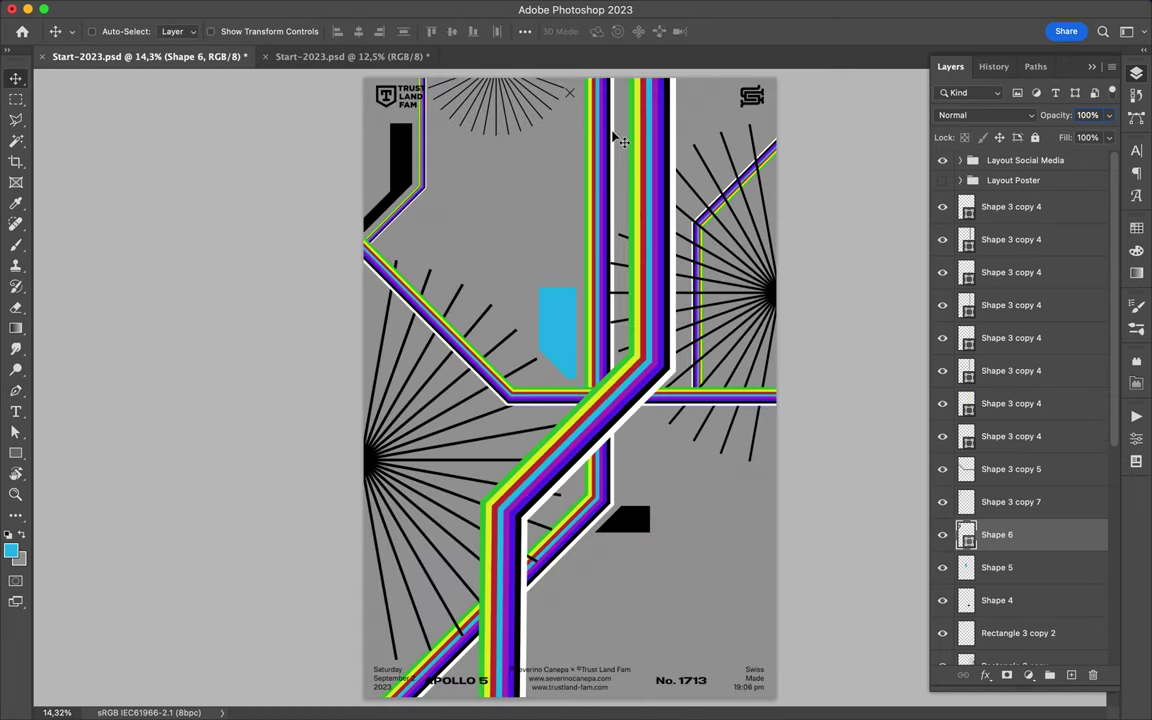
{"action": "scroll", "coordinate": [447, 231], "scroll_direction": "up", "scroll_amount": 1}
{"action": "right_click", "coordinate": [1081, 530]}
{"action": "left_click", "coordinate": [957, 655]}
Step: Cancel a stray Lasso selection and shift the view toward the poster's left edge
{"action": "key", "text": "l"}
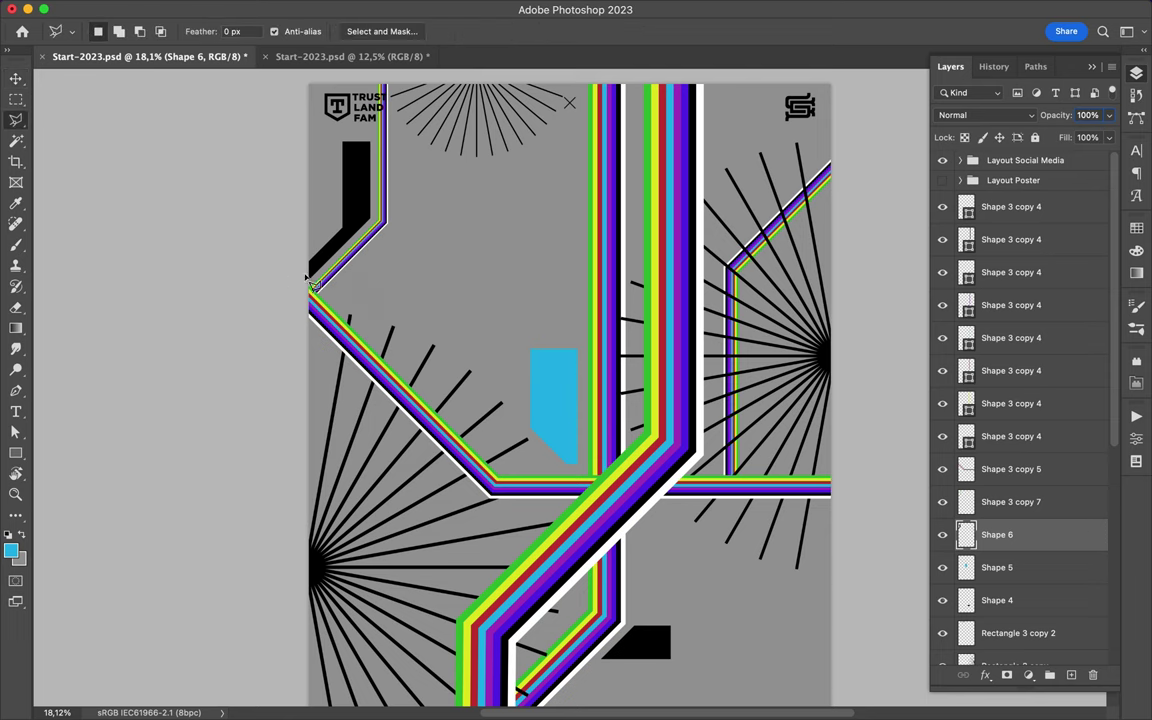
{"action": "key", "text": "Escape"}
{"action": "key", "text": "v"}
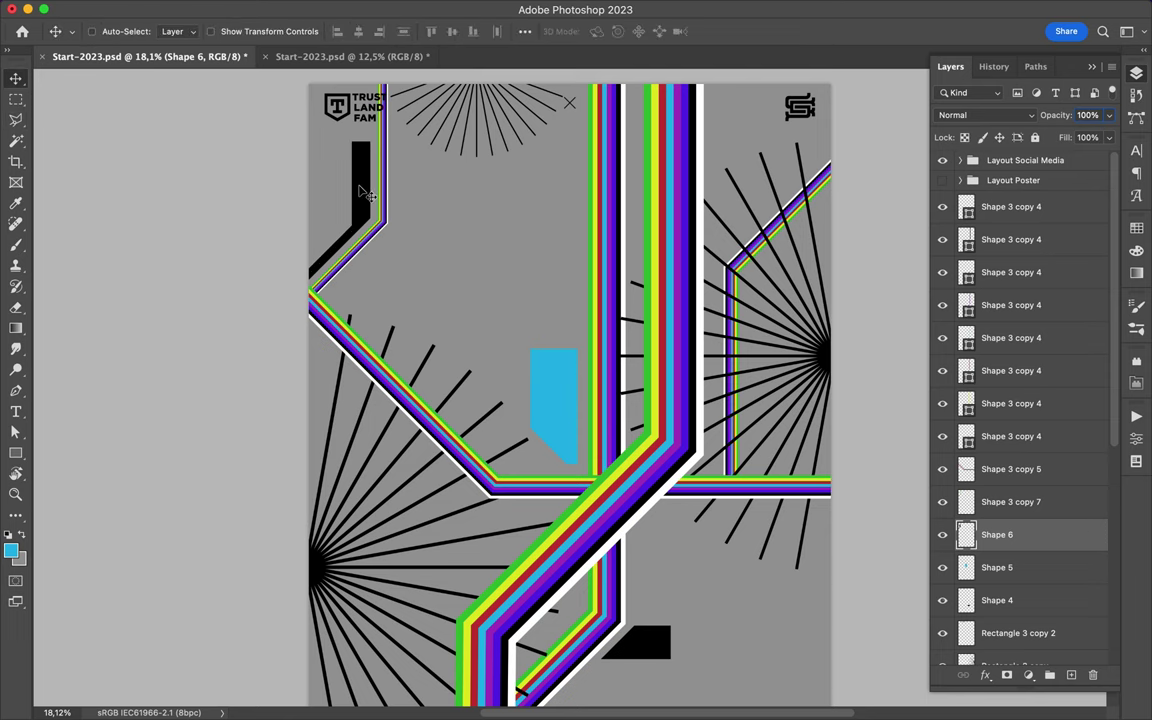
{"action": "scroll", "coordinate": [322, 166], "scroll_direction": "right", "scroll_amount": 5}
{"action": "scroll", "coordinate": [322, 166], "scroll_direction": "down", "scroll_amount": 2}
{"action": "scroll", "coordinate": [452, 282], "scroll_direction": "down", "scroll_amount": 1}
{"action": "scroll", "coordinate": [452, 282], "scroll_direction": "down", "scroll_amount": 3}
{"action": "key", "text": "p"}
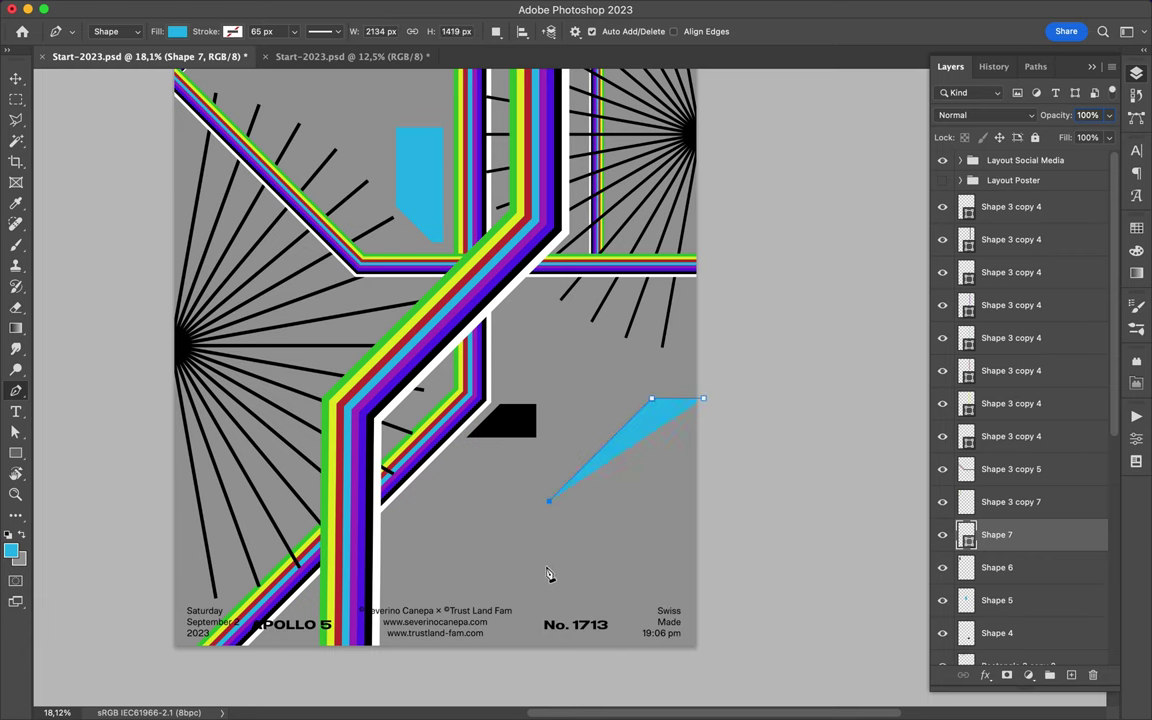
{"action": "scroll", "coordinate": [720, 420], "scroll_direction": "down", "scroll_amount": 5}
{"action": "key", "text": "v"}
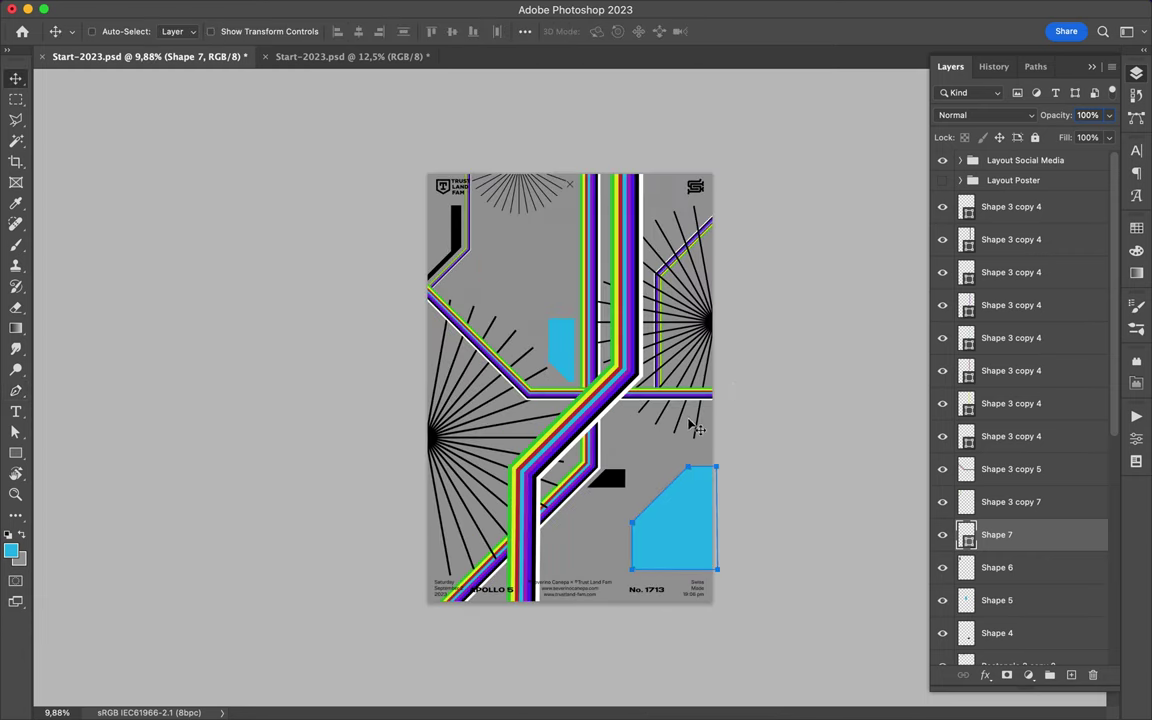
{"action": "key", "text": "ctrl+plus"}
Step: Draw a tall blue shape along the left edge and move it behind the starburst rays
{"action": "key", "text": "p"}
{"action": "left_click_drag", "start_coordinate": [382, 611], "coordinate": [412, 581]}
{"action": "left_click", "coordinate": [395, 398]}
{"action": "left_click", "coordinate": [382, 611]}
{"action": "left_click_drag", "start_coordinate": [966, 537], "coordinate": [990, 560]}
Step: Draw a white angular shape beside the right starburst
{"action": "key", "text": "v"}
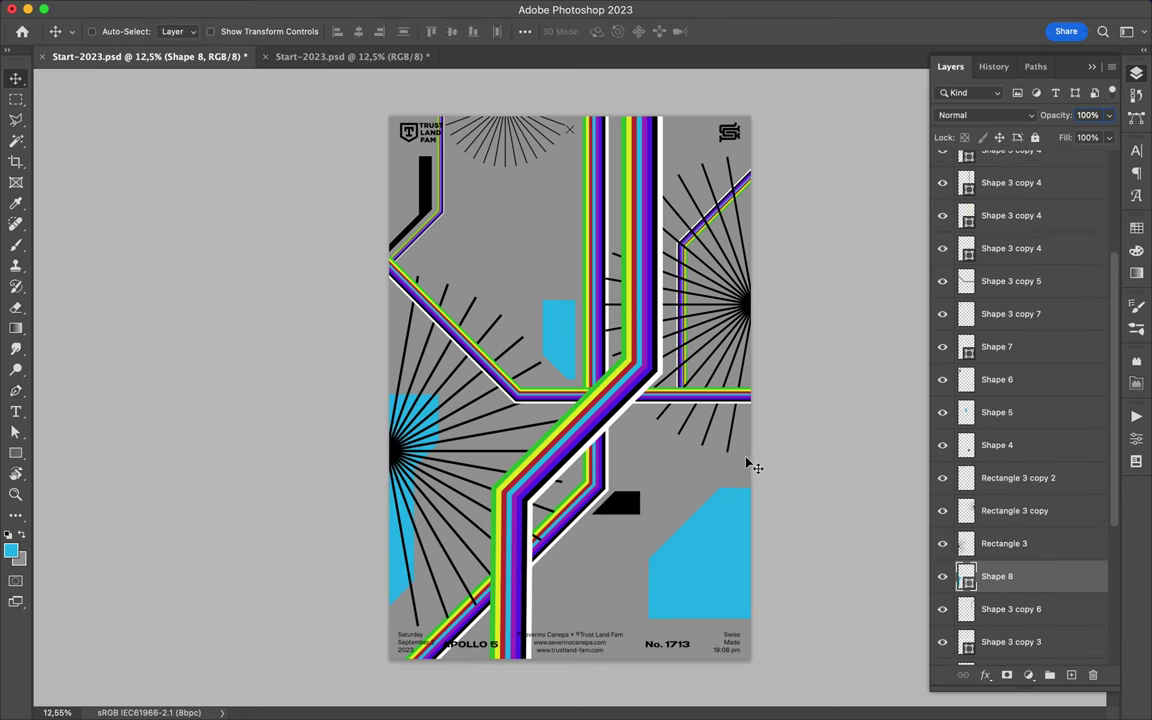
{"action": "scroll", "coordinate": [750, 465], "scroll_direction": "up", "scroll_amount": 1}
{"action": "key", "text": "a"}
{"action": "key", "text": "v"}
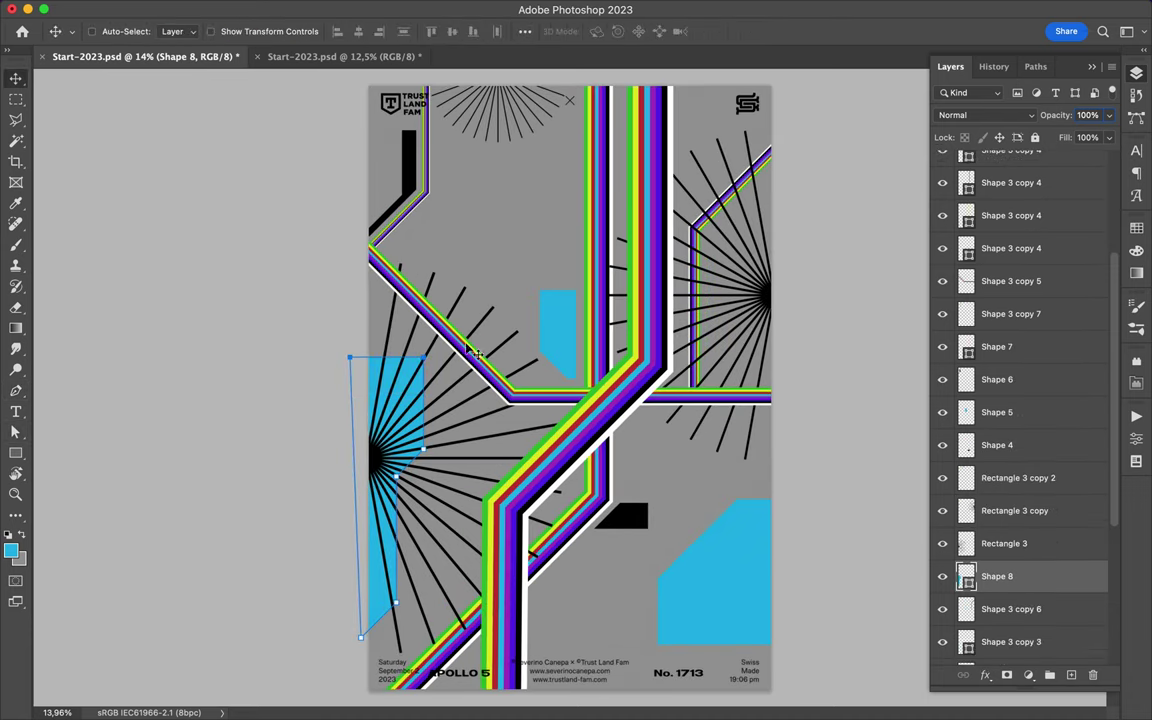
{"action": "key", "text": "p"}
{"action": "left_click", "coordinate": [773, 180]}
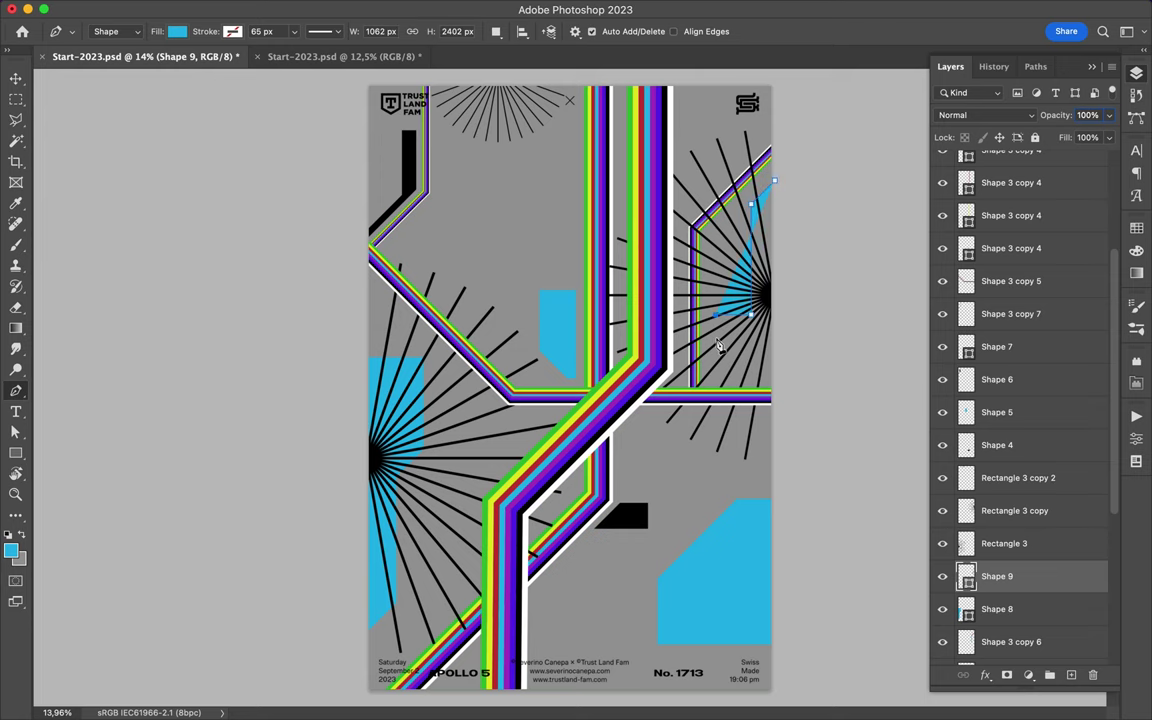
{"action": "left_click", "coordinate": [789, 332]}
{"action": "key", "text": "a"}
{"action": "key", "text": "v"}
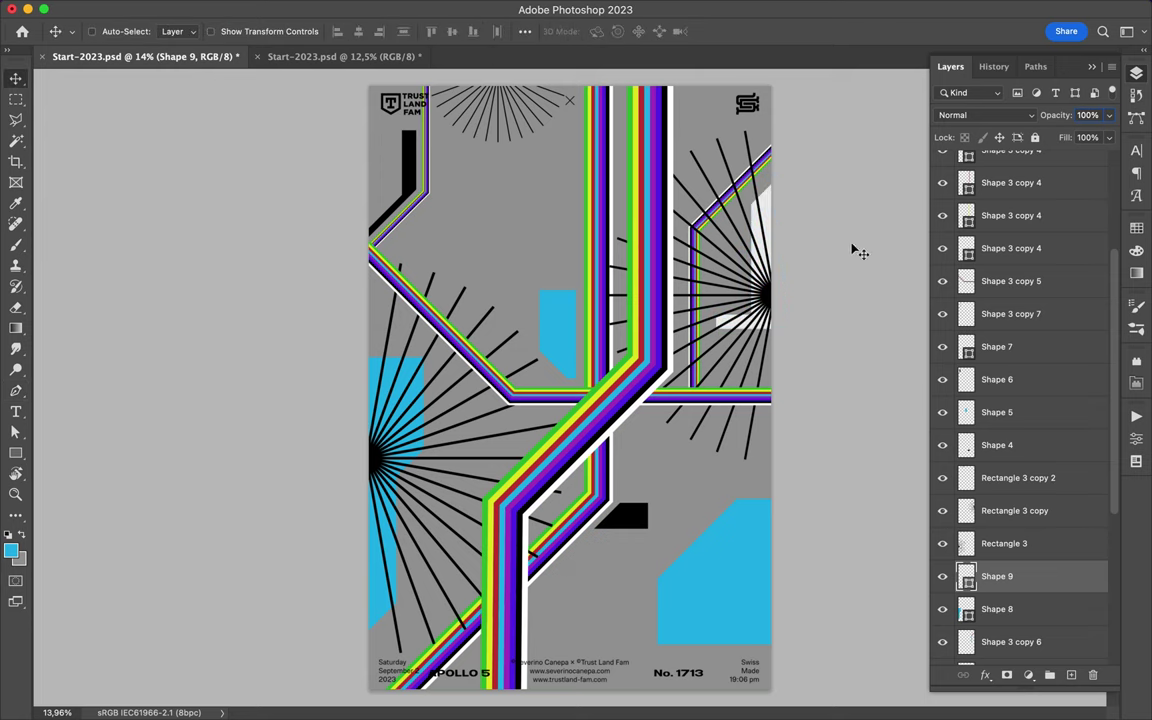
{"action": "scroll", "coordinate": [655, 188], "scroll_direction": "up", "scroll_amount": 2}
Step: Add a second small white shape by the right starburst
{"action": "key", "text": "p"}
{"action": "left_click", "coordinate": [667, 319]}
{"action": "left_click", "coordinate": [727, 320]}
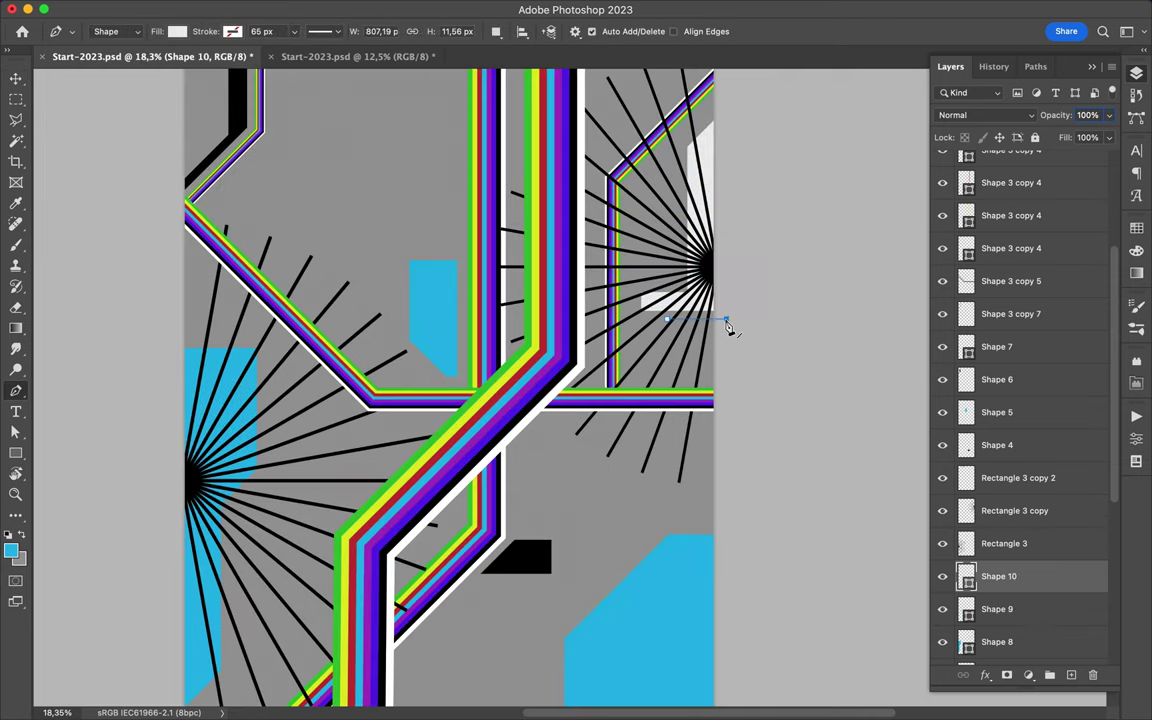
{"action": "left_click", "coordinate": [727, 336]}
{"action": "key", "text": "v"}
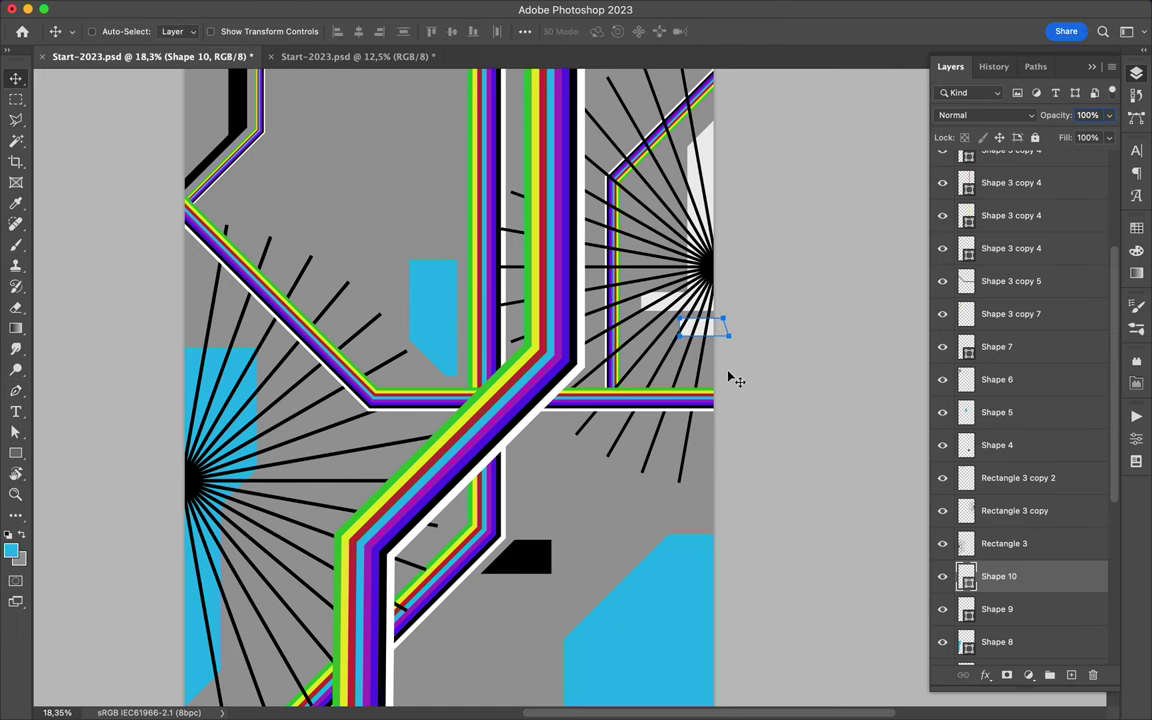
{"action": "scroll", "coordinate": [749, 383], "scroll_direction": "down", "scroll_amount": 2}
{"action": "scroll", "coordinate": [703, 540], "scroll_direction": "up", "scroll_amount": 2}
{"action": "scroll", "coordinate": [703, 540], "scroll_direction": "up", "scroll_amount": 1}
Step: Draw a white triangle and move it next to the lower-right blue shape
{"action": "key", "text": "p"}
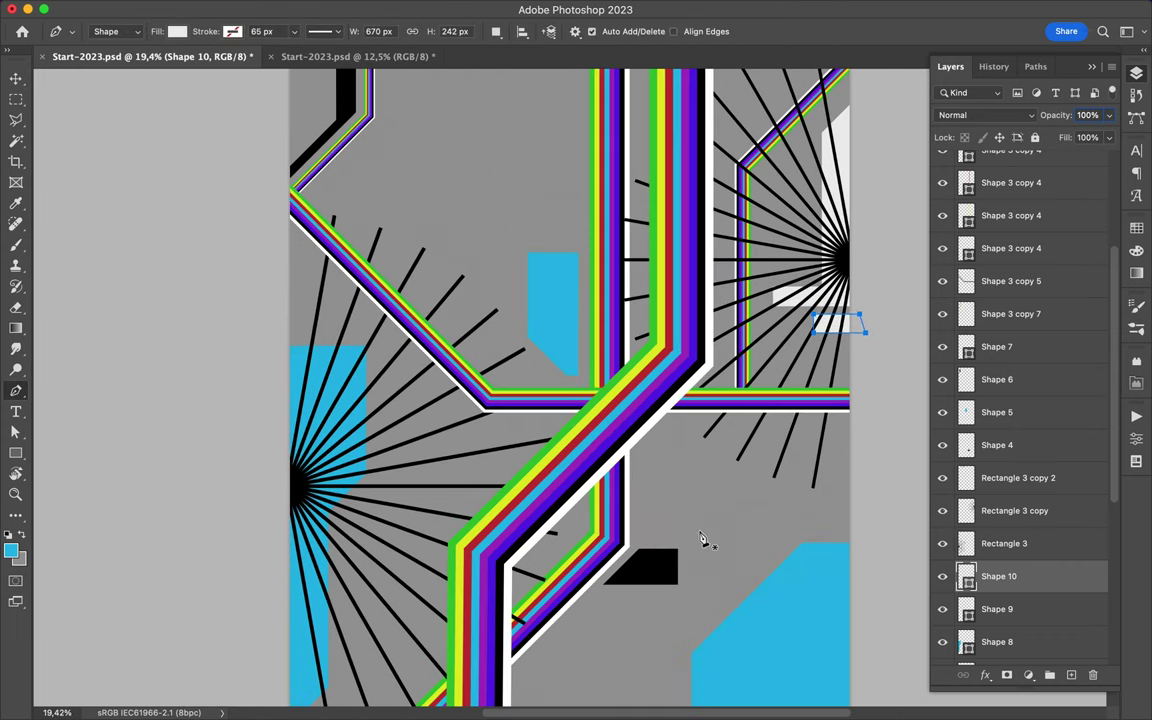
{"action": "left_click", "coordinate": [796, 532]}
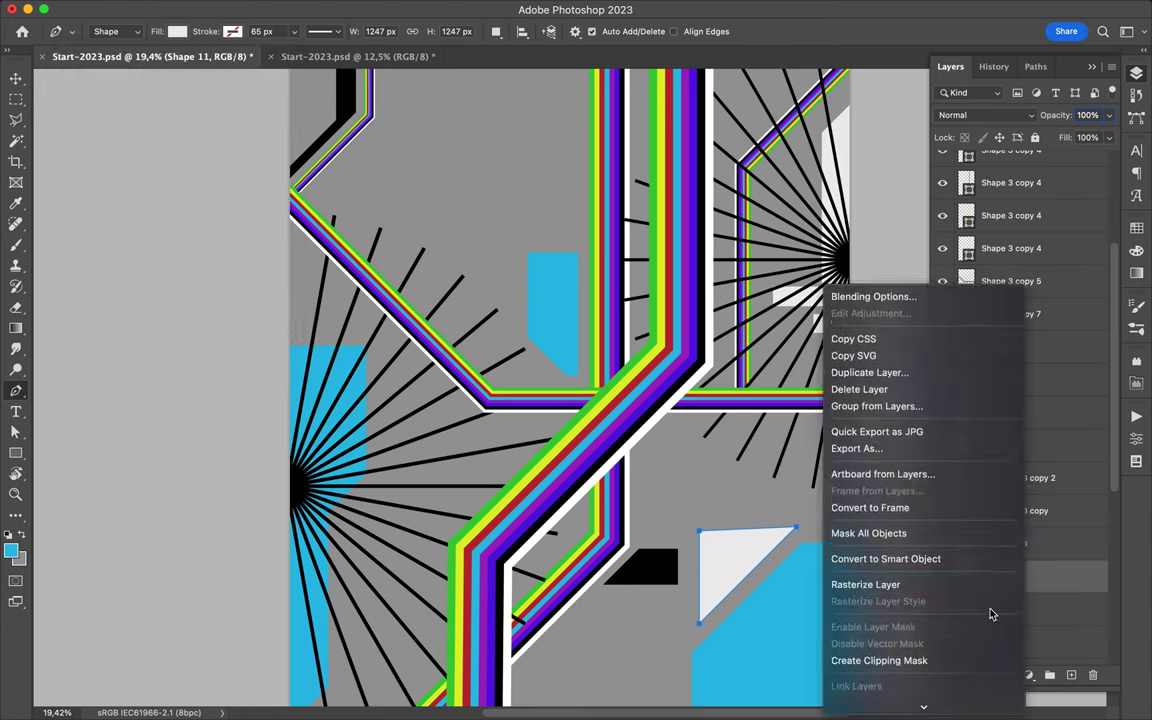
{"action": "key", "text": "l"}
{"action": "key", "text": "v"}
{"action": "scroll", "coordinate": [750, 480], "scroll_direction": "down", "scroll_amount": 3}
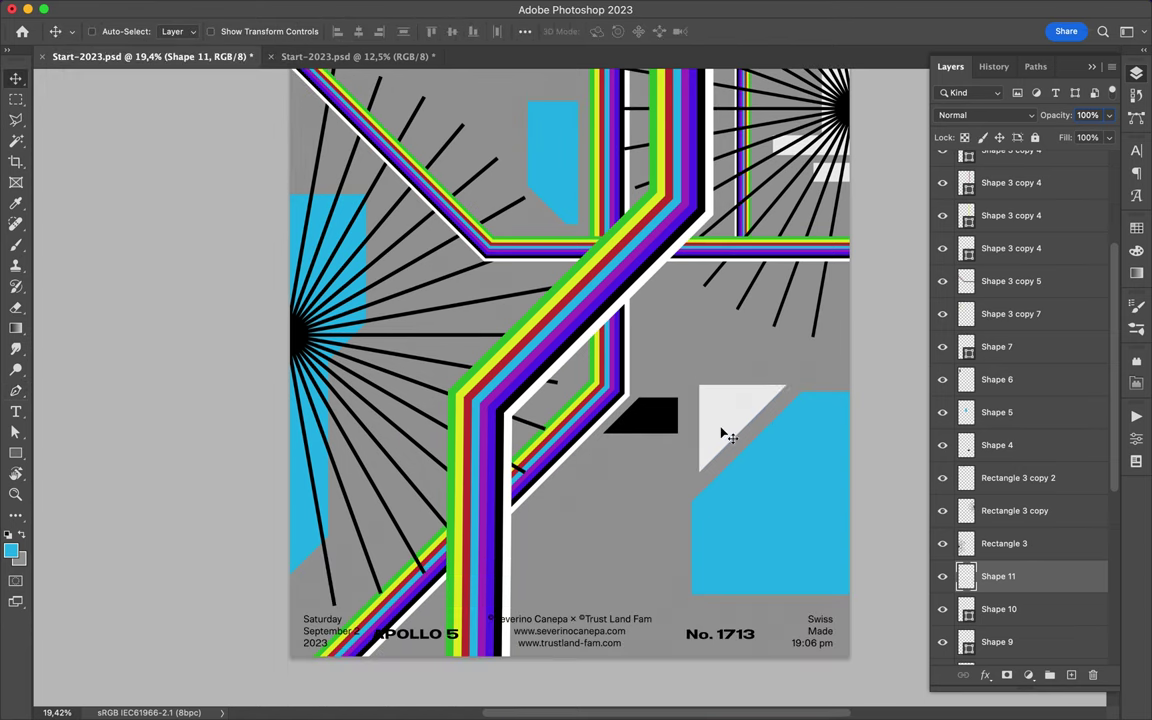
{"action": "left_click_drag", "start_coordinate": [714, 426], "coordinate": [716, 428]}
{"action": "scroll", "coordinate": [776, 494], "scroll_direction": "down", "scroll_amount": 2}
{"action": "scroll", "coordinate": [766, 527], "scroll_direction": "up", "scroll_amount": 3}
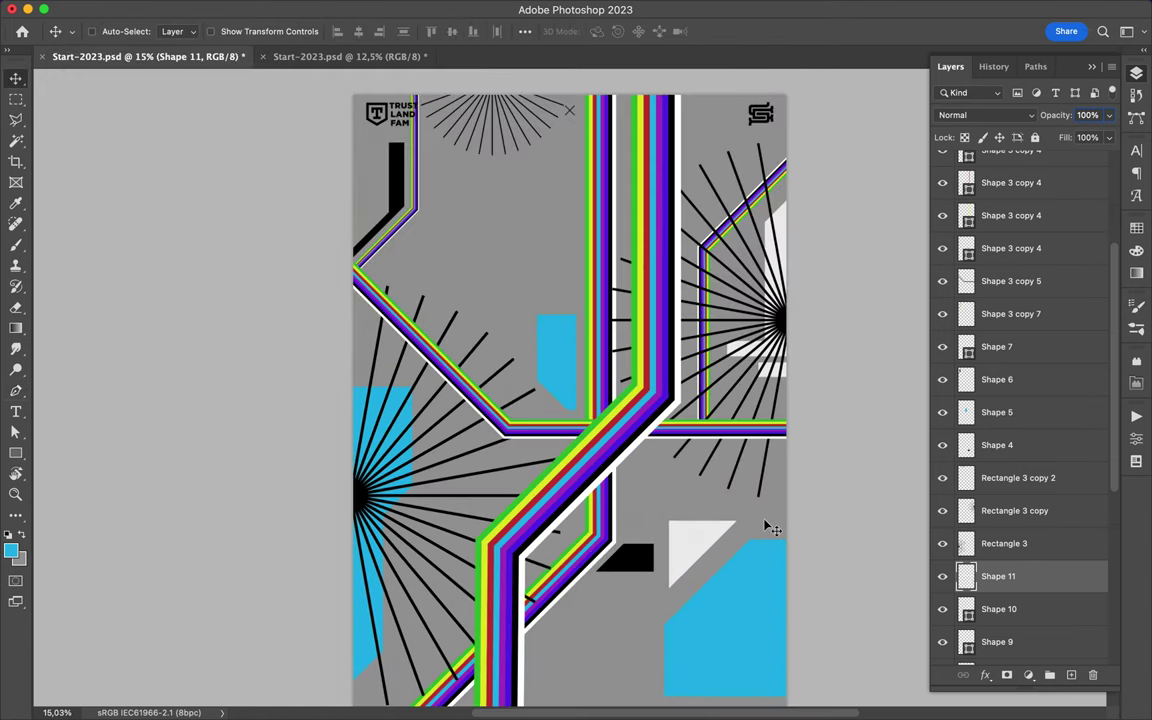
{"action": "right_click", "coordinate": [823, 510]}
Step: Make the canvas backdrop around the poster black and zoom in slightly
{"action": "left_click", "coordinate": [850, 568]}
{"action": "right_click", "coordinate": [849, 571]}
{"action": "left_click", "coordinate": [855, 604]}
{"action": "right_click", "coordinate": [856, 578]}
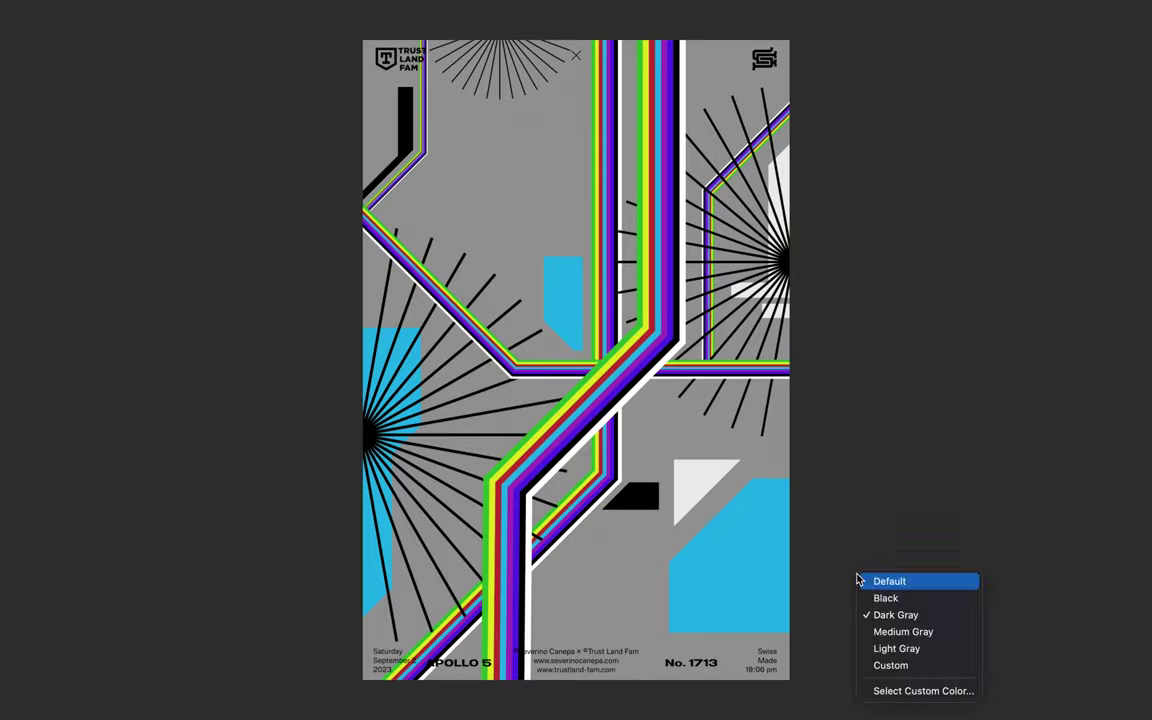
{"action": "left_click", "coordinate": [877, 598]}
{"action": "key", "text": "ctrl+plus"}
{"action": "scroll", "coordinate": [876, 602], "scroll_direction": "down", "scroll_amount": 1}
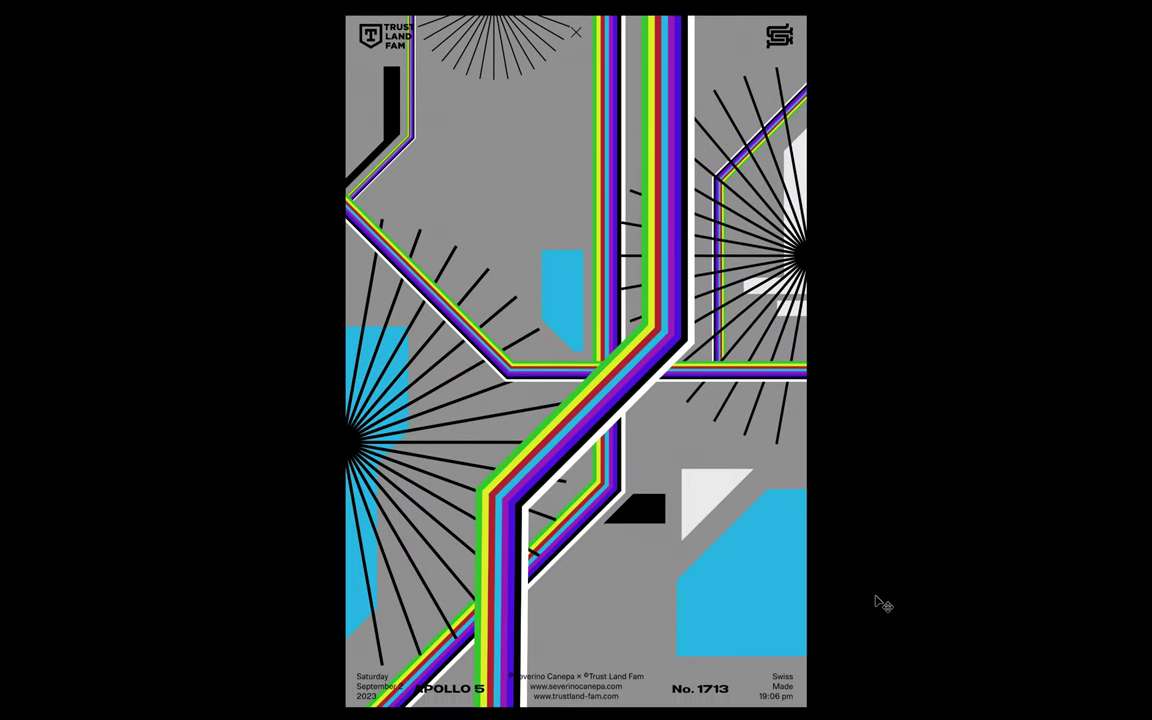
Step: Trace a Pen path over the lower-right blue shape to cut a corner notch from it
{"action": "key", "text": "p"}
{"action": "left_click", "coordinate": [713, 660]}
{"action": "left_click", "coordinate": [713, 632]}
{"action": "left_click", "coordinate": [745, 601]}
{"action": "left_click", "coordinate": [835, 601]}
{"action": "left_click", "coordinate": [835, 660]}
{"action": "left_click", "coordinate": [713, 660]}
{"action": "key", "text": "F7"}
{"action": "right_click", "coordinate": [822, 200]}
{"action": "key", "text": "Escape"}
{"action": "key", "text": "F7"}
Step: Place a small white triangle copy near the bottom and slim the left blue shape
{"action": "mouse_move", "coordinate": [707, 489]}
{"action": "left_mouse_down"}
{"action": "mouse_move", "coordinate": [681, 557]}
{"action": "mouse_move", "coordinate": [607, 641]}
{"action": "left_mouse_up"}
{"action": "mouse_move", "coordinate": [542, 250]}
{"action": "left_mouse_down"}
{"action": "mouse_move", "coordinate": [535, 232]}
{"action": "mouse_move", "coordinate": [695, 22]}
{"action": "left_mouse_up"}
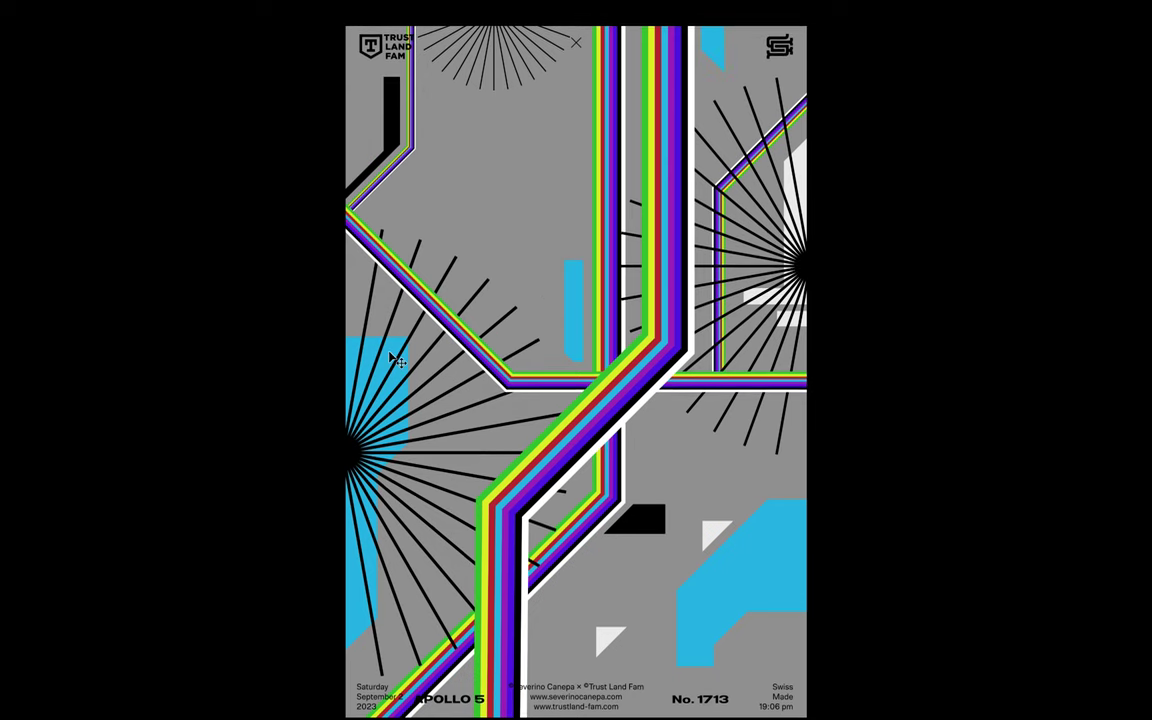
{"action": "left_click_drag", "start_coordinate": [392, 360], "coordinate": [390, 300]}
{"action": "scroll", "coordinate": [640, 250], "scroll_direction": "up", "scroll_amount": 2}
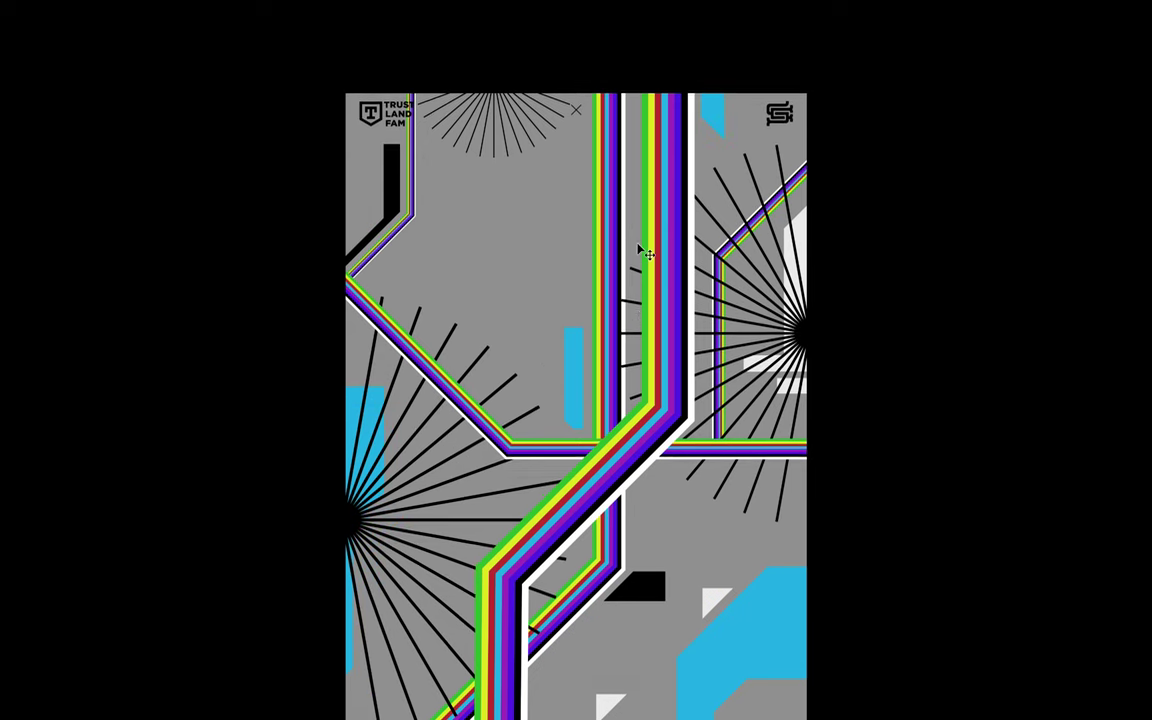
{"action": "scroll", "coordinate": [641, 250], "scroll_direction": "down", "scroll_amount": 2}
{"action": "left_click", "coordinate": [363, 68]}
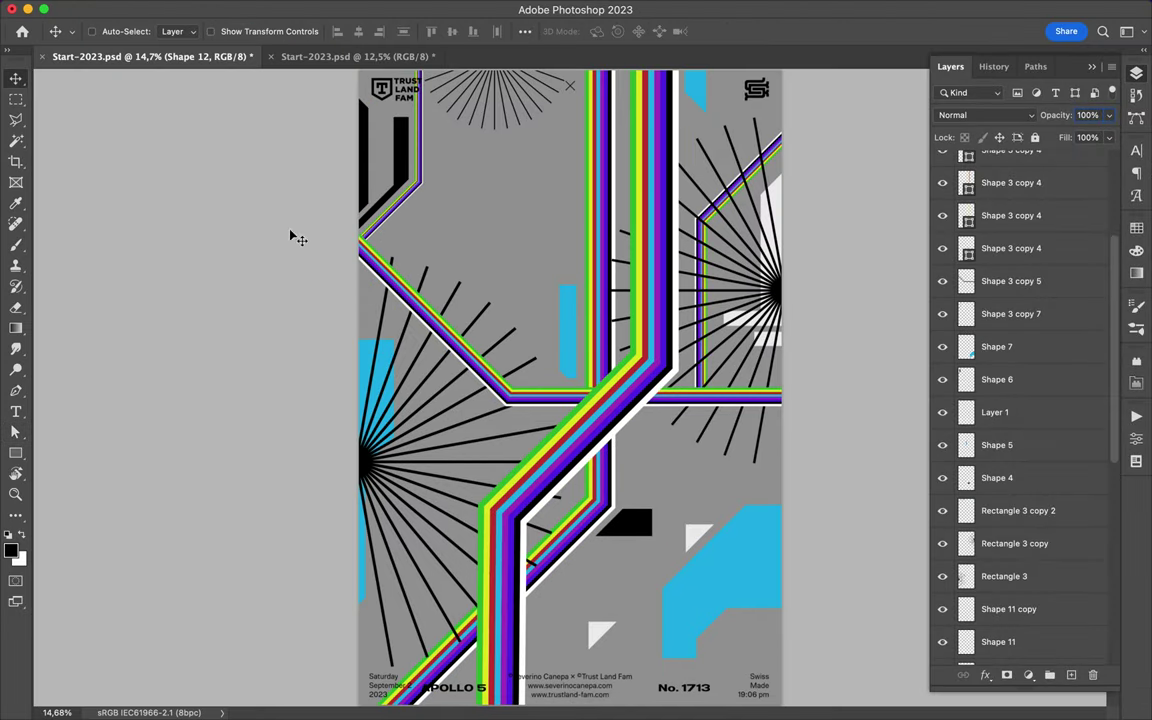
Step: Delete the blue, white and black accent shape layers
{"action": "key", "text": "a"}
{"action": "left_click", "coordinate": [365, 120]}
{"action": "key", "text": "BackSpace"}
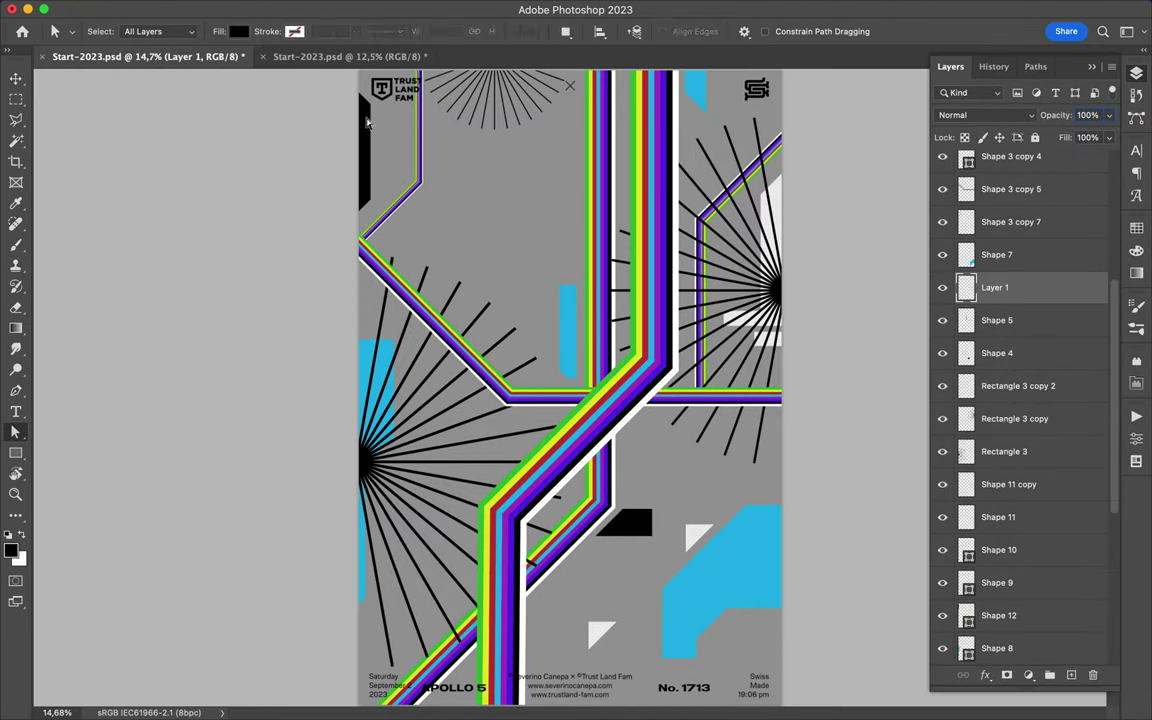
{"action": "left_click", "coordinate": [375, 400]}
{"action": "key", "text": "BackSpace"}
{"action": "key", "text": "v"}
{"action": "left_click_drag", "start_coordinate": [790, 500], "coordinate": [597, 630]}
{"action": "key", "text": "BackSpace"}
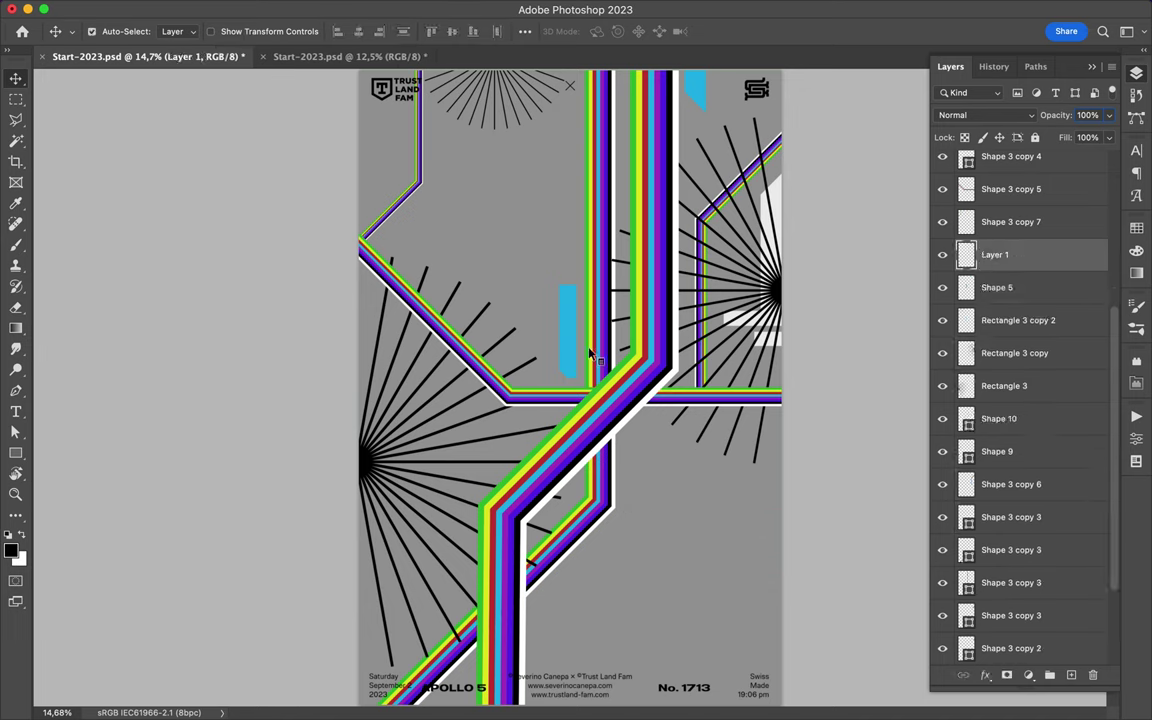
{"action": "key", "text": "BackSpace"}
Step: Draw a trial large black stepped shape on the right of the poster
{"action": "left_click", "coordinate": [771, 330]}
{"action": "key", "text": "BackSpace"}
{"action": "key", "text": "p"}
{"action": "left_click", "coordinate": [788, 450]}
{"action": "left_click", "coordinate": [788, 506]}
{"action": "left_click", "coordinate": [762, 478]}
{"action": "left_click", "coordinate": [662, 494]}
{"action": "left_click", "coordinate": [658, 562]}
{"action": "left_click", "coordinate": [606, 562]}
{"action": "left_click", "coordinate": [597, 600]}
{"action": "left_click", "coordinate": [628, 600]}
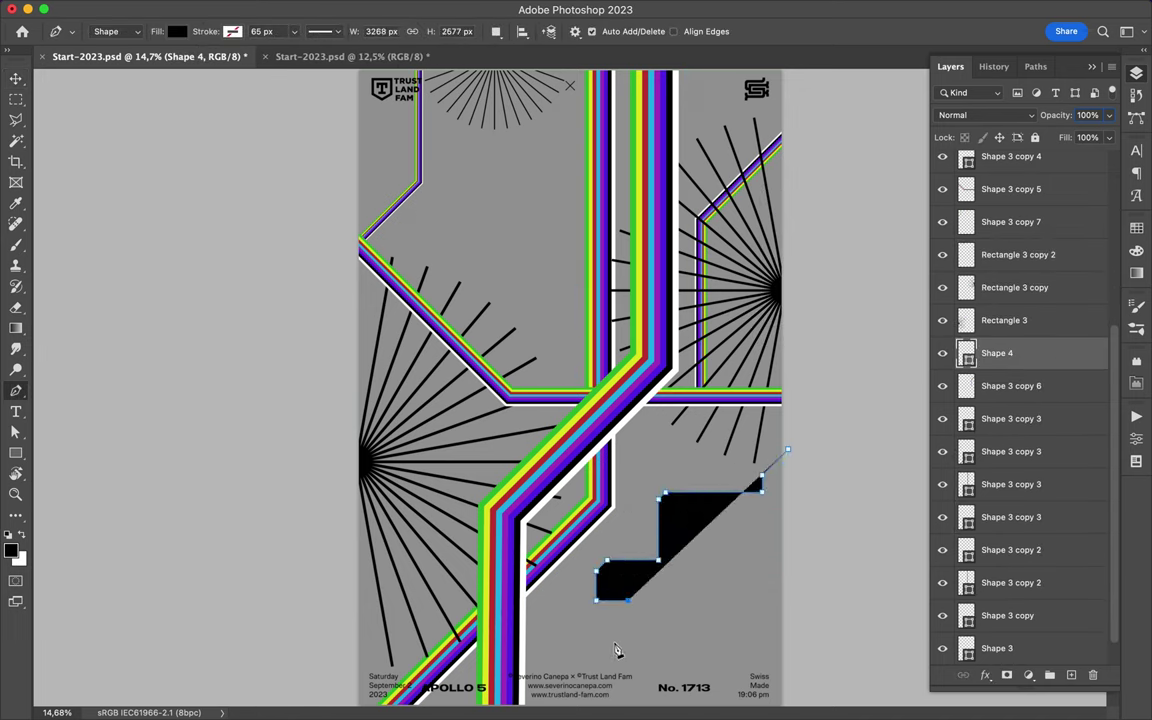
{"action": "left_click", "coordinate": [668, 645]}
{"action": "left_click", "coordinate": [781, 600]}
{"action": "left_click", "coordinate": [788, 450]}
Step: Delete the black stepped shape and select both starburst layers
{"action": "key", "text": "a"}
{"action": "key", "text": "super+0"}
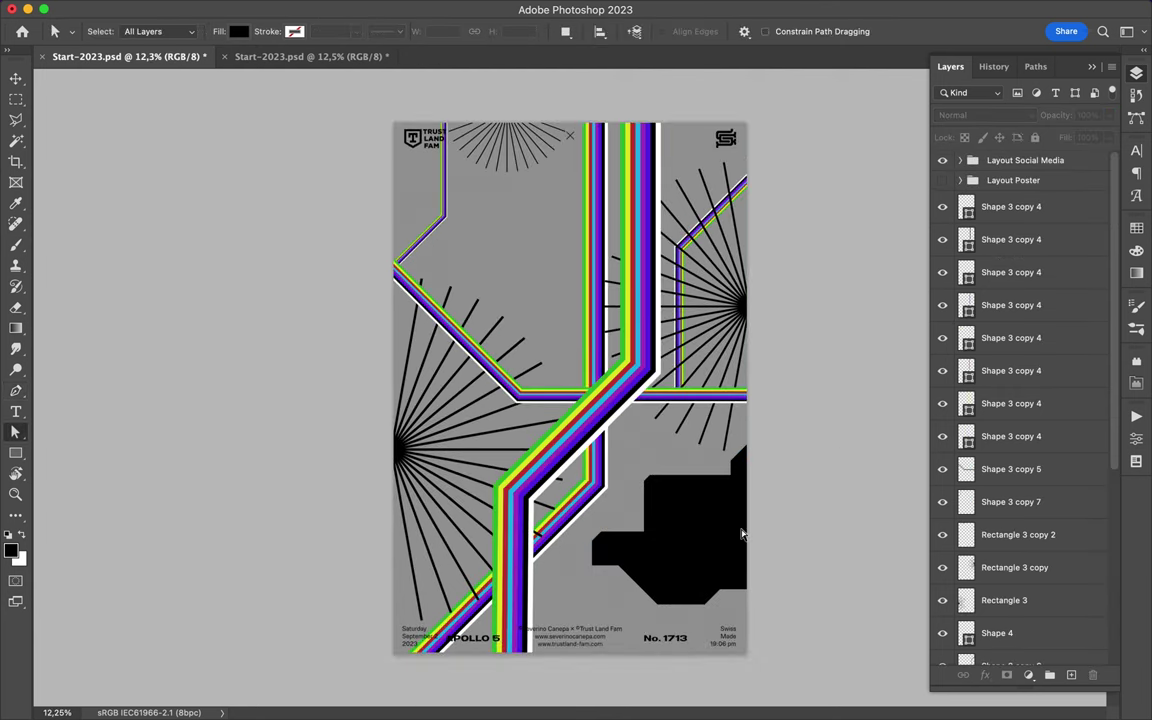
{"action": "key", "text": "v"}
{"action": "key", "text": "BackSpace"}
{"action": "left_click", "coordinate": [620, 340]}
{"action": "left_click", "coordinate": [510, 128], "text": "shift"}
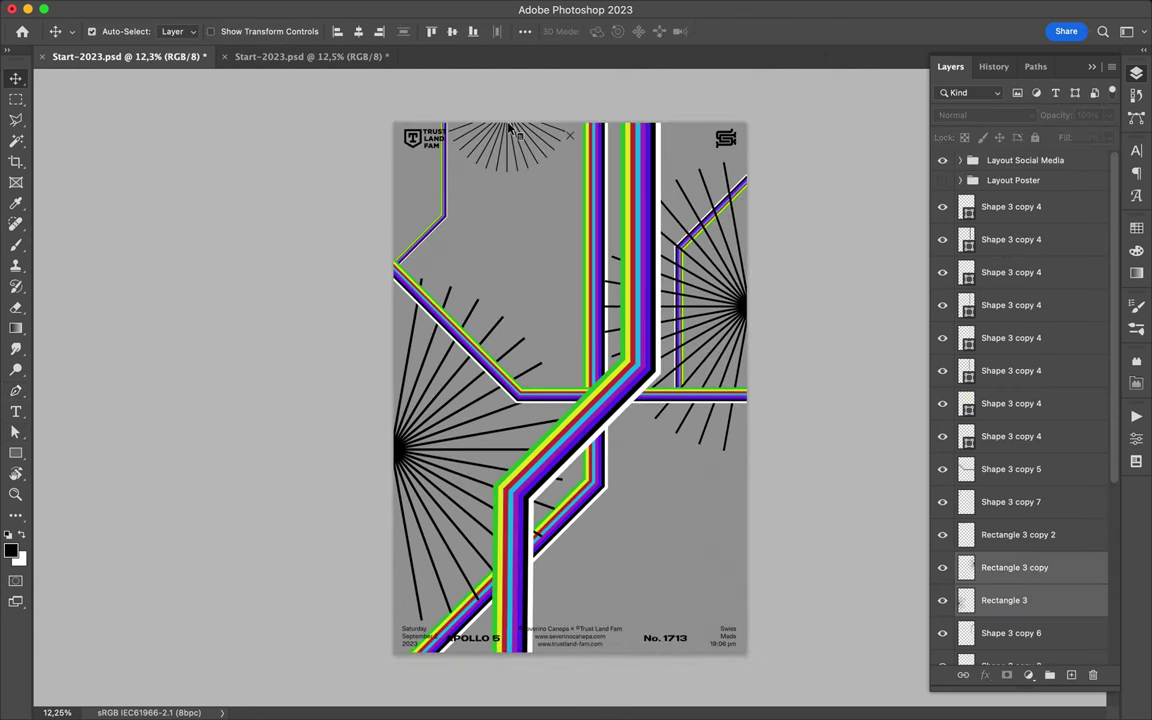
Step: Scale the right starburst (Rectangle 3 copy) down to about 85.5%
{"action": "mouse_move", "coordinate": [1108, 137]}
{"action": "left_mouse_down"}
{"action": "mouse_move", "coordinate": [1058, 165]}
{"action": "mouse_move", "coordinate": [933, 163]}
{"action": "left_mouse_up"}
{"action": "left_click", "coordinate": [985, 254]}
{"action": "left_click", "coordinate": [1018, 320], "text": "shift"}
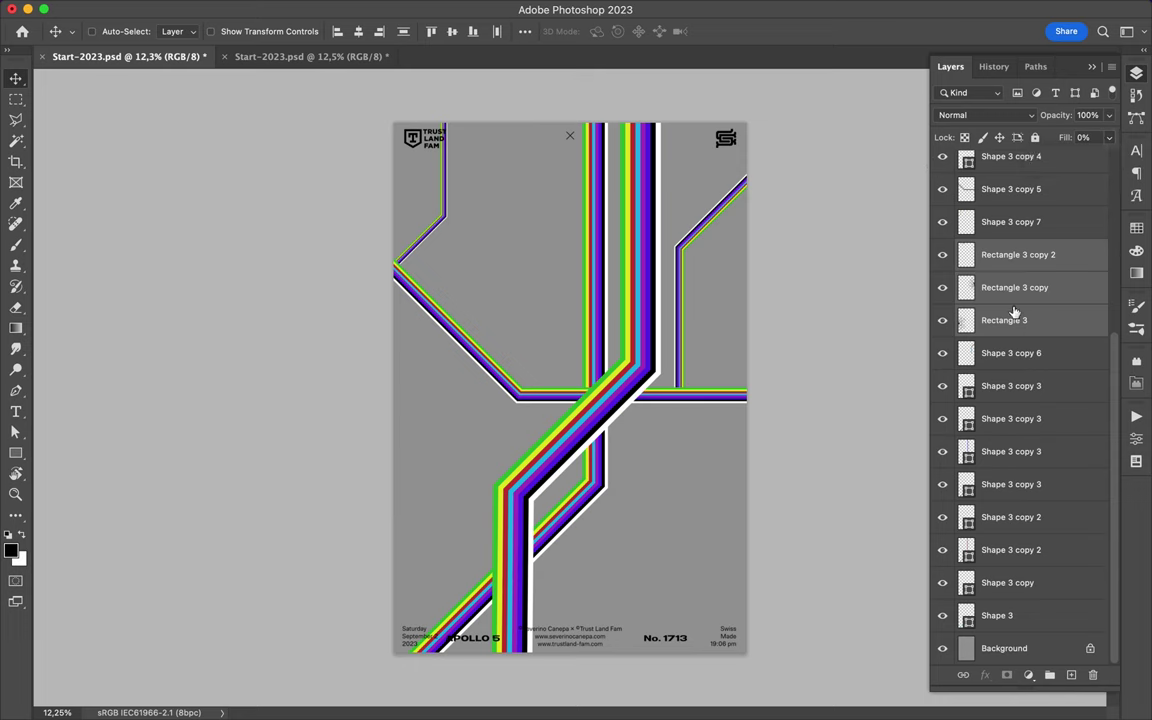
{"action": "key", "text": "shift+0"}
{"action": "left_click", "coordinate": [745, 312], "text": "ctrl"}
{"action": "key", "text": "ctrl+t"}
{"action": "left_click_drag", "start_coordinate": [620, 310], "coordinate": [640, 300]}
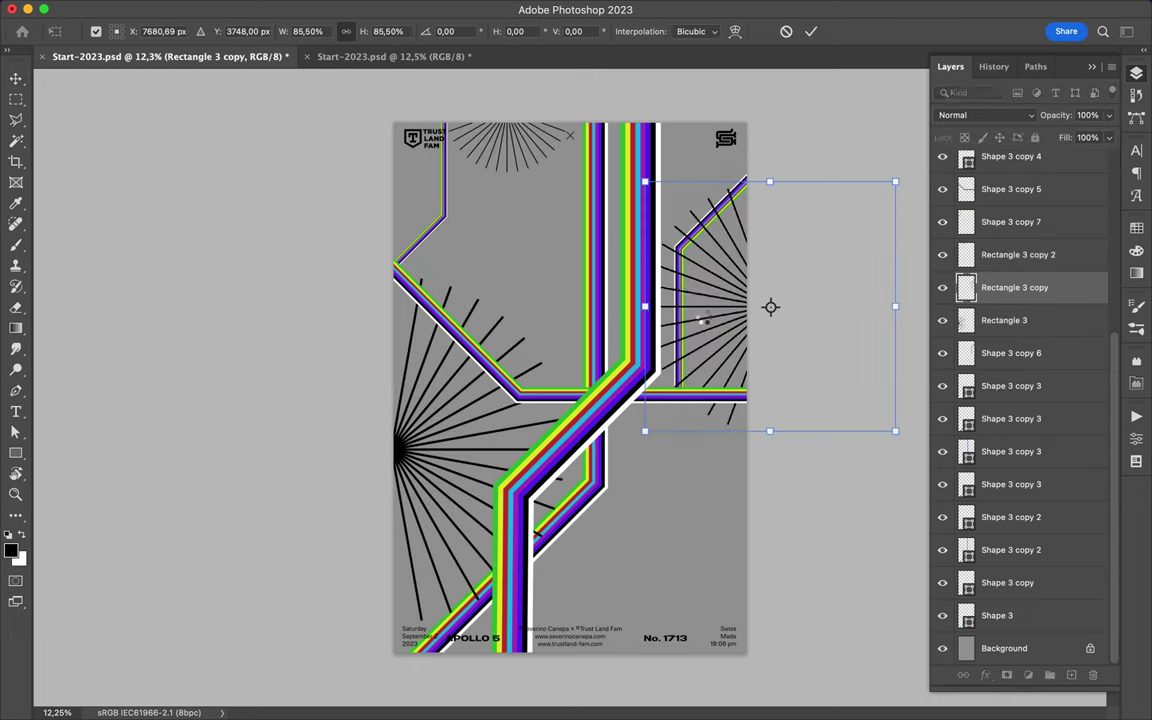
{"action": "key", "text": "Return"}
Step: Move the top starburst into the upper centre, behind the stripes, and view full screen
{"action": "left_click", "coordinate": [507, 137]}
{"action": "mouse_move", "coordinate": [507, 137]}
{"action": "left_mouse_down"}
{"action": "mouse_move", "coordinate": [572, 272]}
{"action": "mouse_move", "coordinate": [517, 231]}
{"action": "left_mouse_up"}
{"action": "key", "text": "ctrl+bracketleft"}
{"action": "key", "text": "ctrl+bracketleft"}
{"action": "key", "text": "ctrl+bracketleft"}
{"action": "key", "text": "ctrl+bracketleft"}
{"action": "key", "text": "ctrl+bracketleft"}
{"action": "key", "text": "ctrl+bracketleft"}
{"action": "key", "text": "f"}
{"action": "key", "text": "f"}
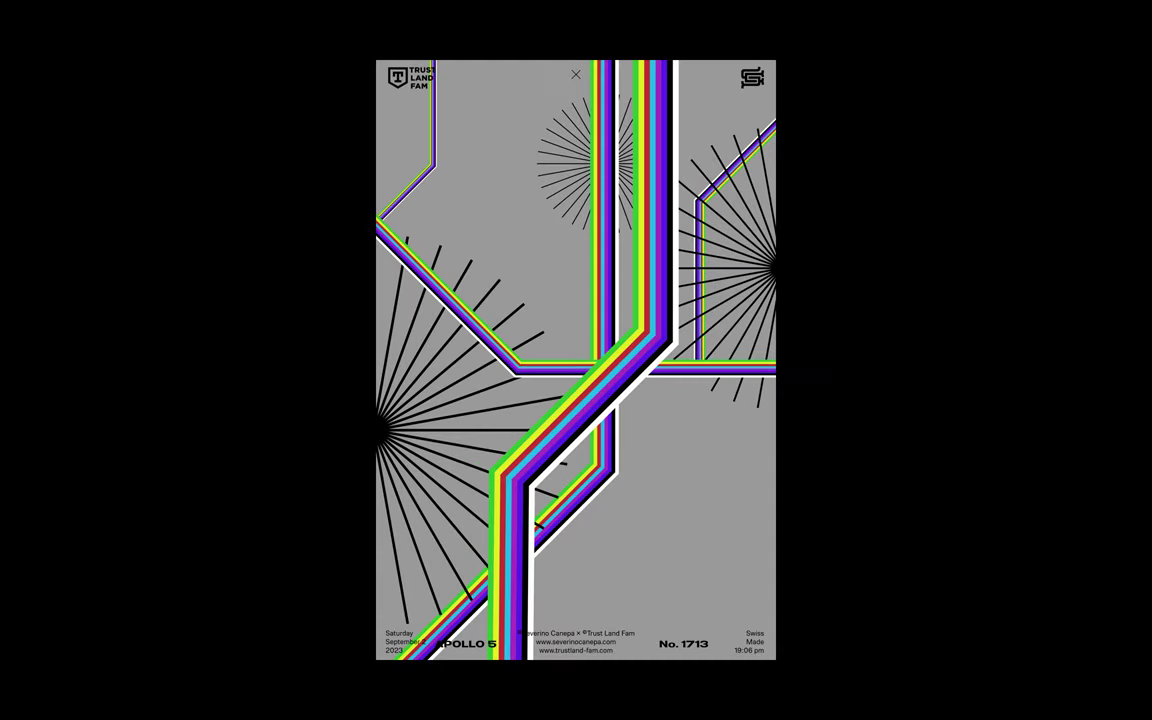